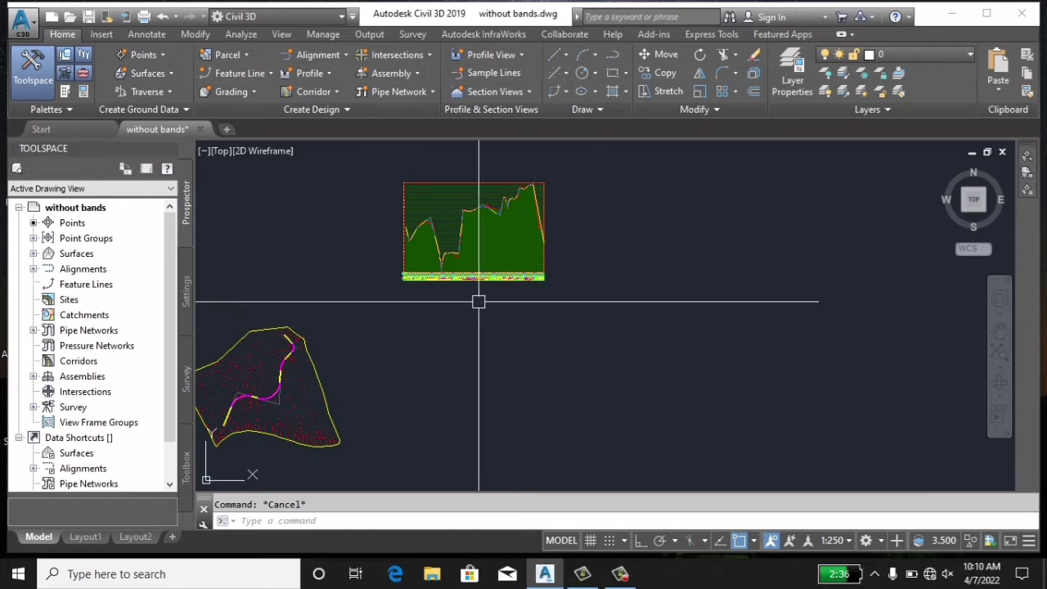
Zoom and pan to review the curved alignment and its profile view with data bands.
scroll(482, 278, down, 5)
scroll(441, 296, up, 5)
scroll(405, 299, up, 4)
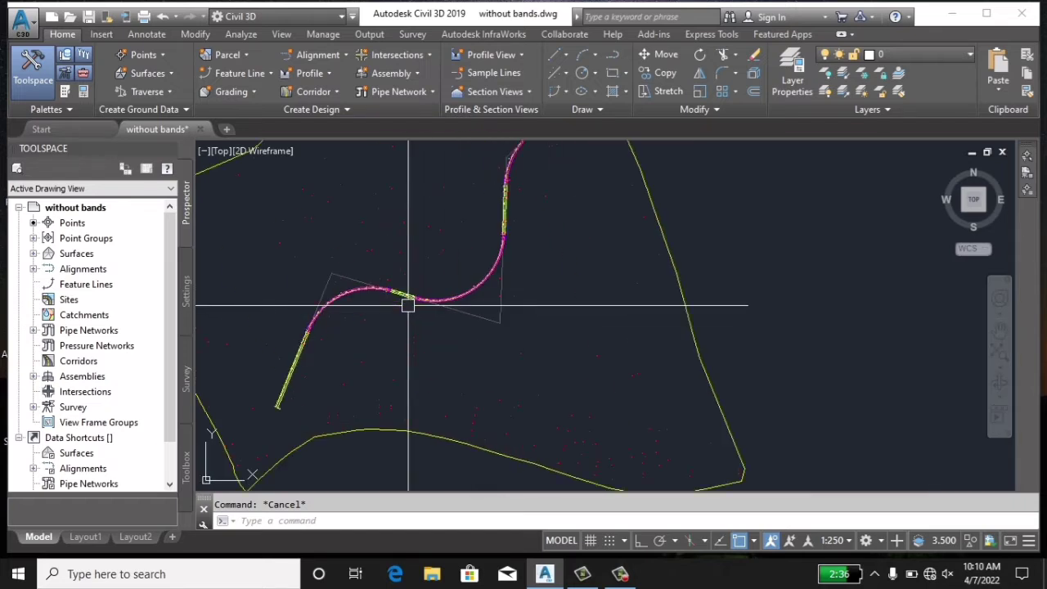
scroll(433, 319, up, 2)
scroll(441, 352, up, 2)
scroll(404, 367, up, 2)
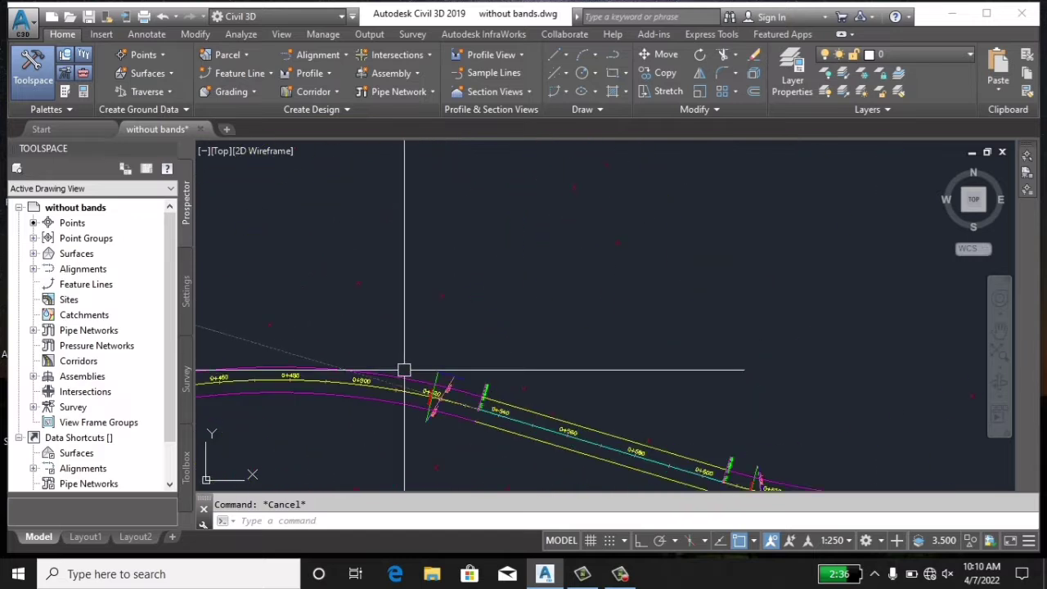
scroll(426, 368, up, 2)
scroll(694, 273, down, 3)
scroll(745, 303, up, 2)
scroll(537, 327, down, 1)
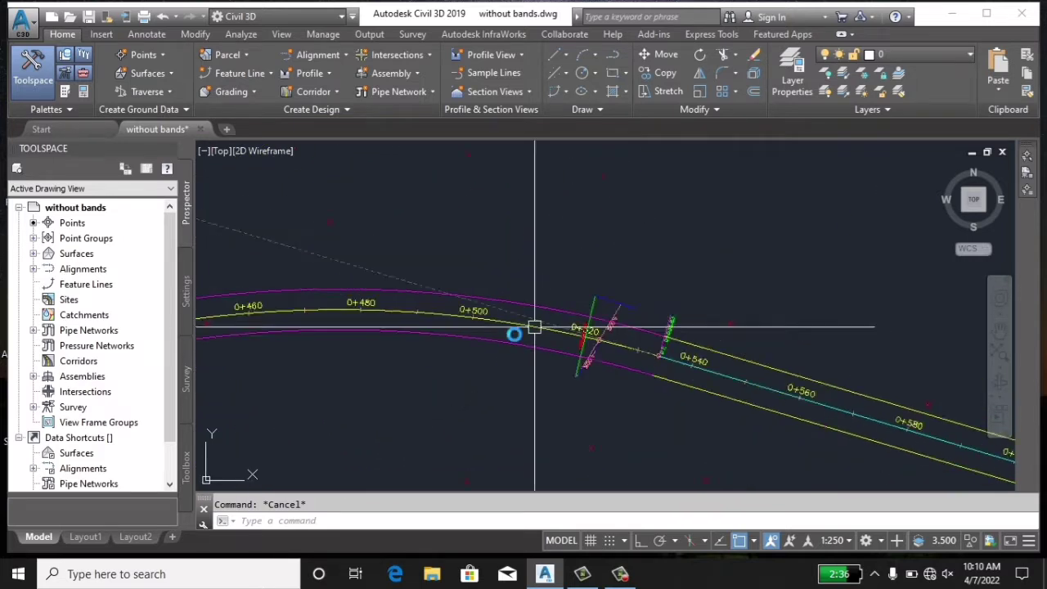
scroll(692, 363, down, 3)
scroll(692, 363, up, 2)
scroll(622, 368, up, 1)
scroll(544, 381, down, 4)
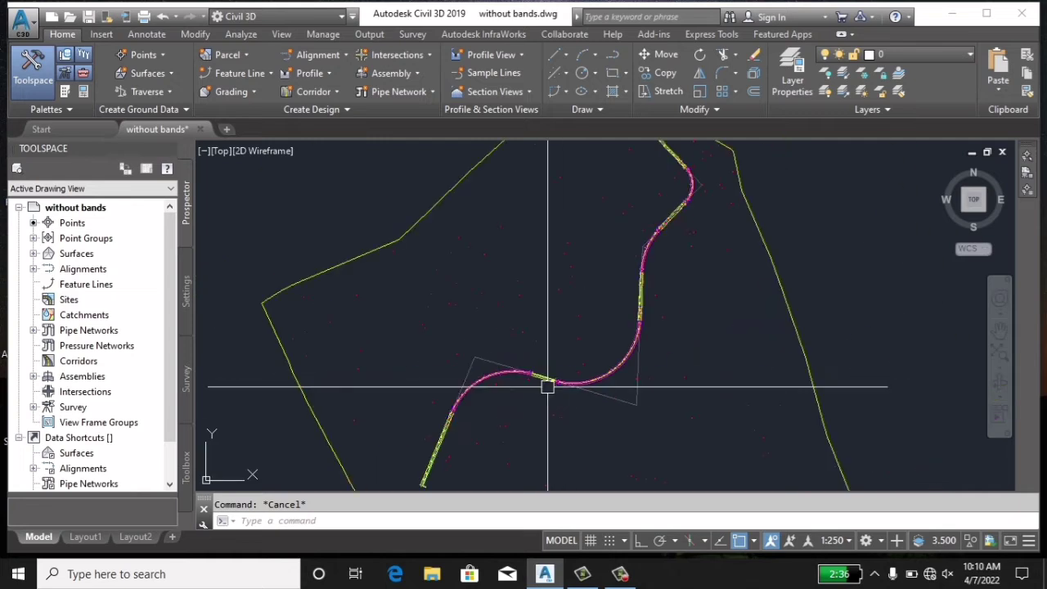
scroll(636, 248, down, 1)
scroll(636, 248, up, 2)
scroll(643, 381, up, 2)
scroll(626, 311, up, 2)
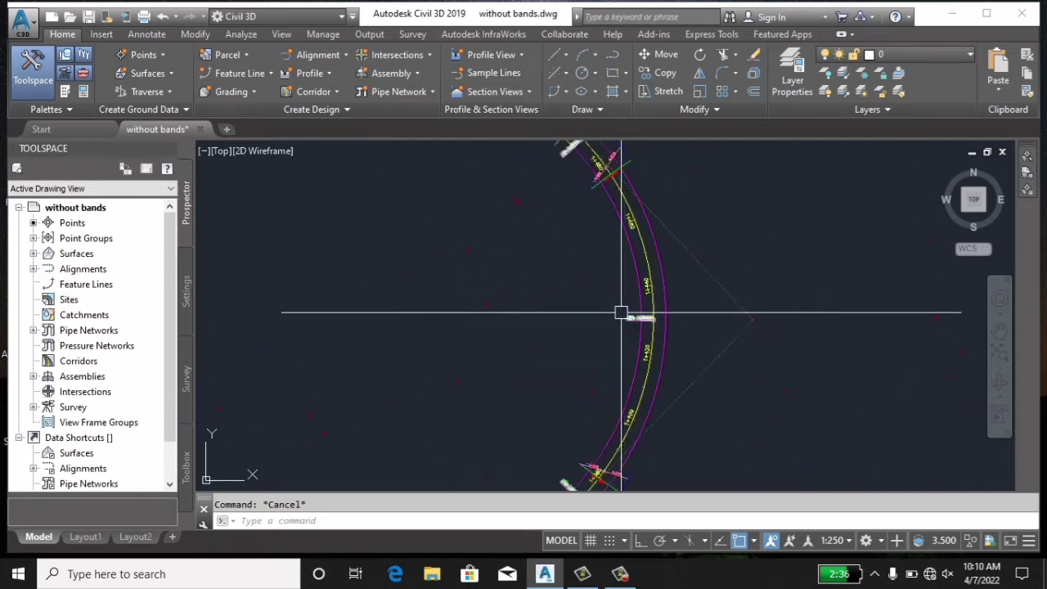
middle_drag(626, 311, 634, 475)
scroll(577, 362, down, 2)
scroll(579, 362, up, 2)
scroll(630, 367, up, 2)
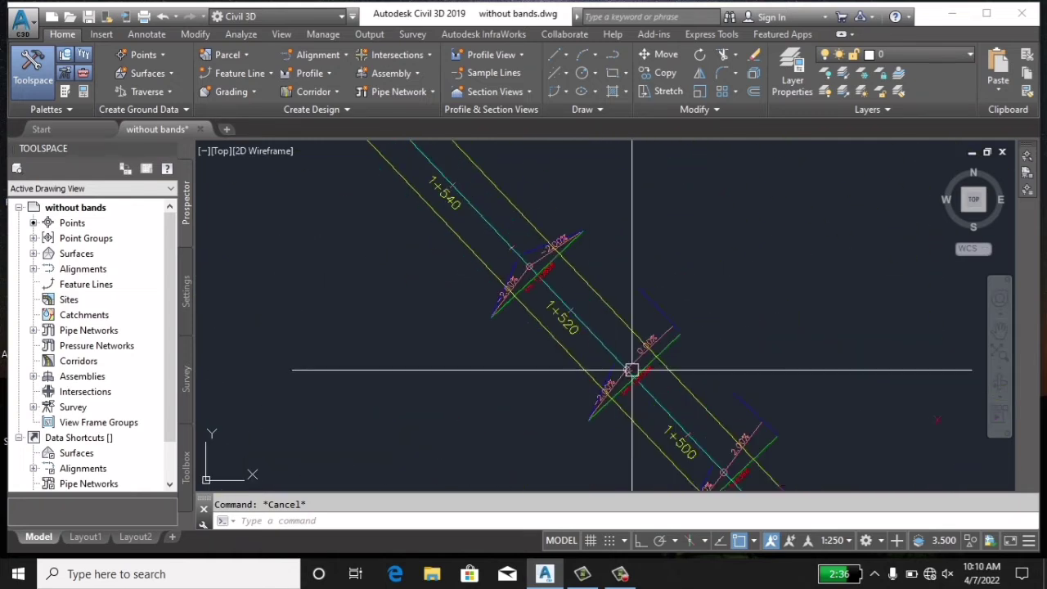
scroll(630, 367, up, 1)
scroll(532, 276, down, 2)
scroll(502, 292, down, 1)
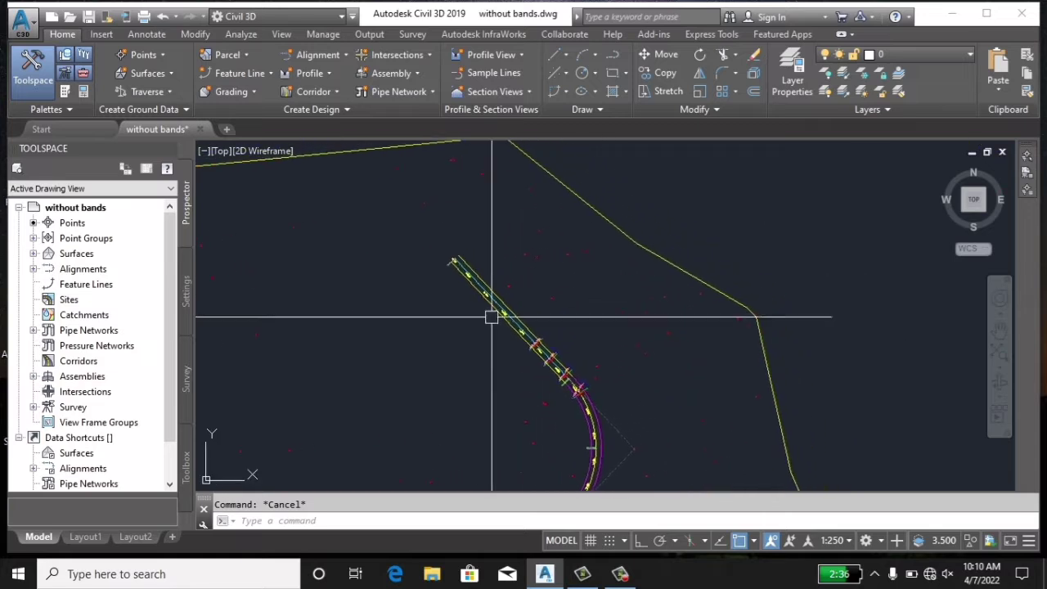
scroll(443, 262, up, 2)
scroll(385, 235, up, 1)
scroll(386, 237, up, 1)
scroll(381, 257, down, 3)
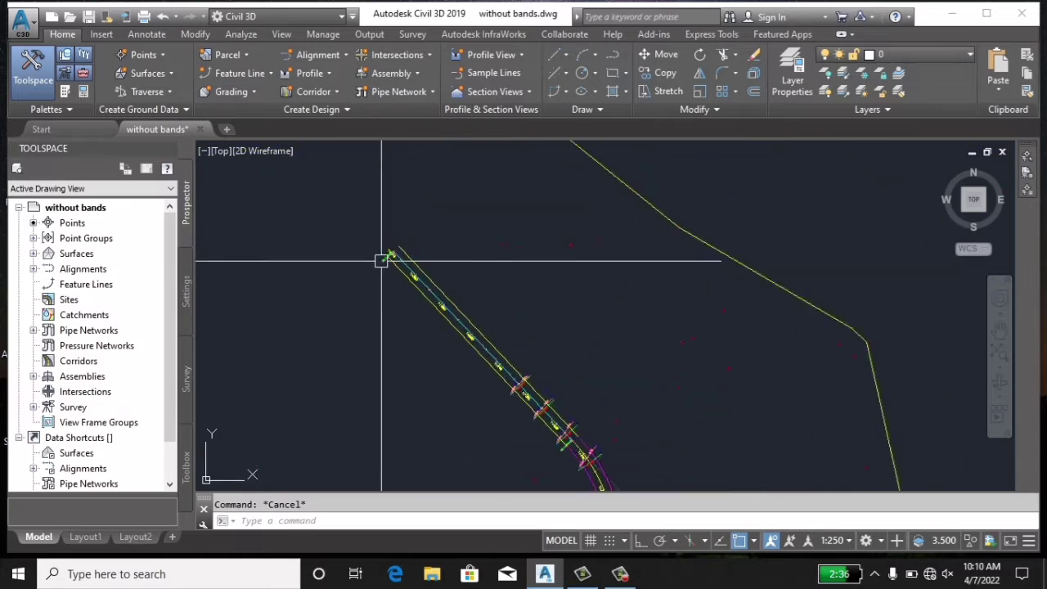
scroll(385, 256, down, 1)
scroll(384, 256, down, 3)
middle_drag(596, 226, 315, 461)
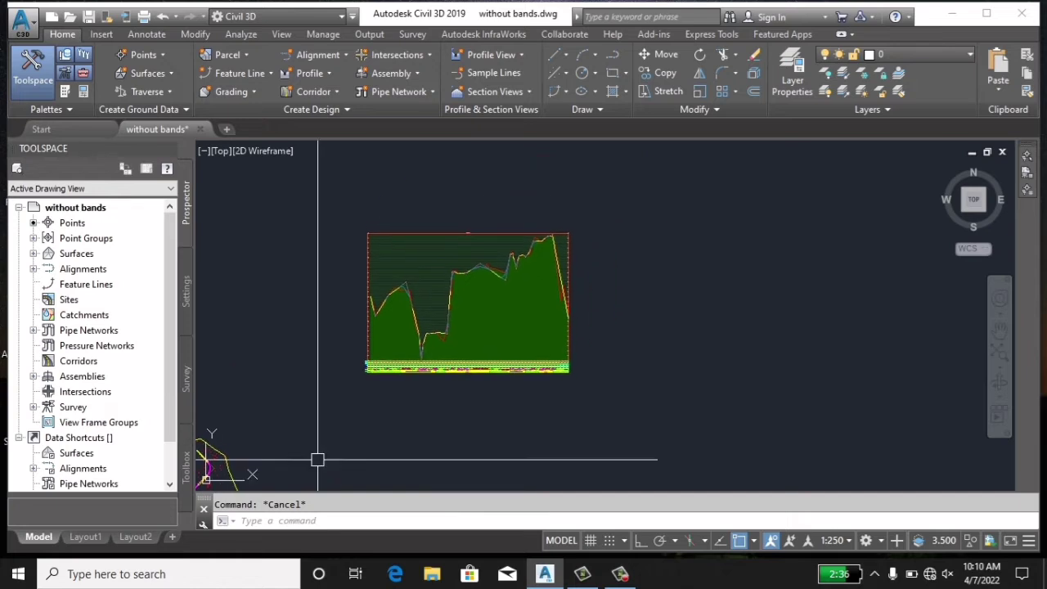
scroll(371, 366, up, 3)
scroll(370, 366, up, 5)
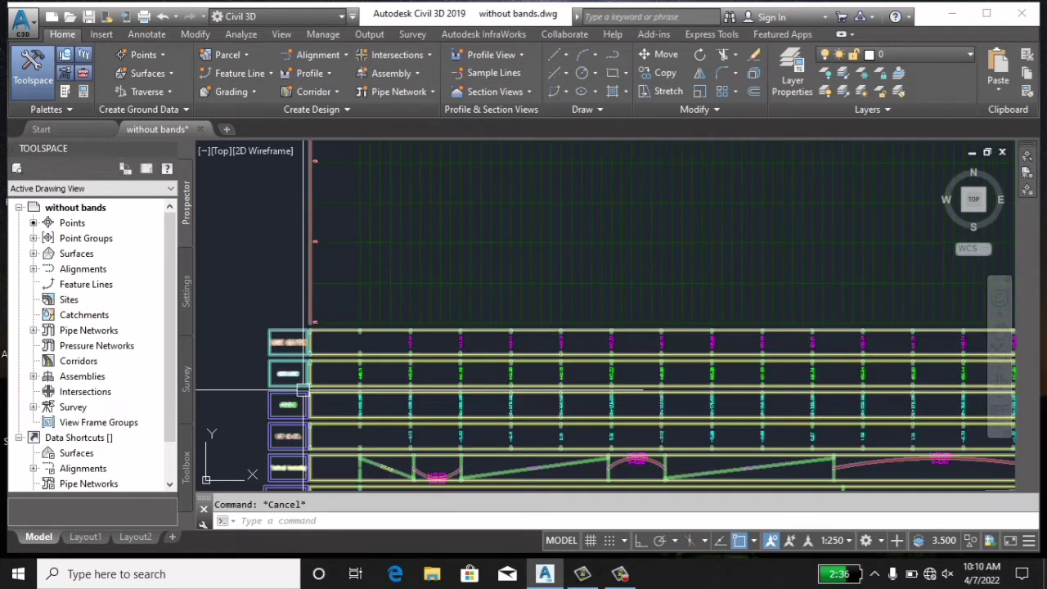
mouse_move(303, 390)
middle_down()
mouse_move(392, 323)
mouse_move(452, 317)
mouse_move(461, 292)
mouse_move(376, 269)
mouse_move(392, 229)
middle_up()
scroll(379, 338, up, 3)
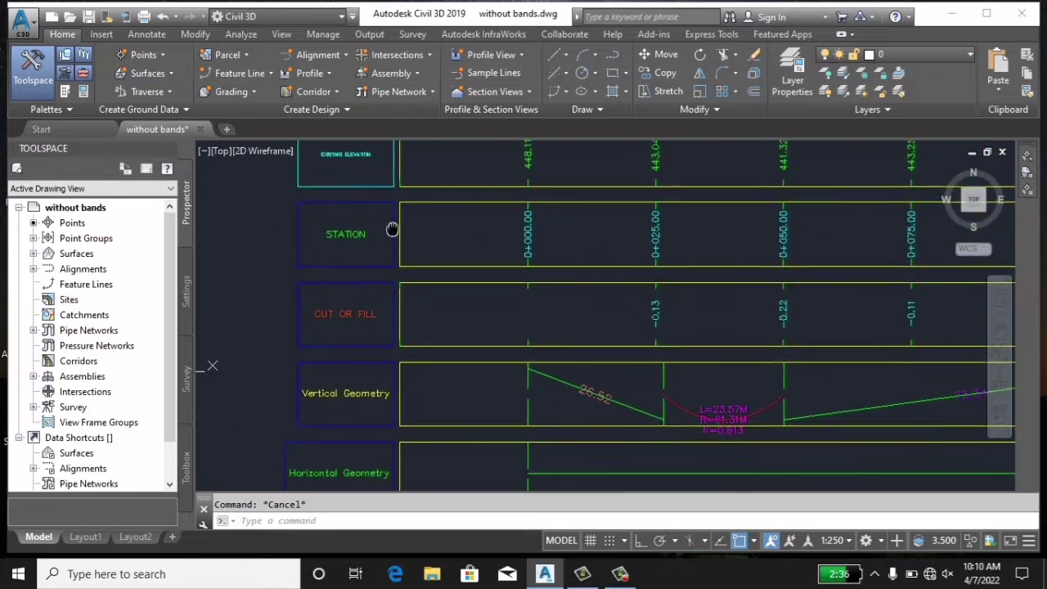
scroll(393, 229, down, 3)
middle_drag(431, 260, 381, 376)
scroll(505, 350, down, 5)
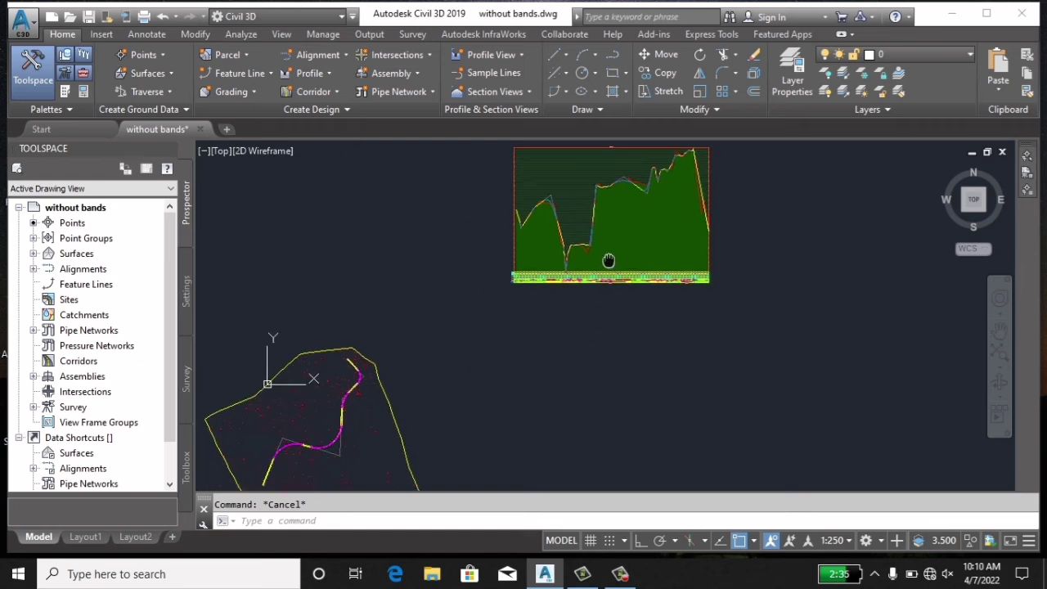
mouse_move(548, 358)
middle_down()
mouse_move(542, 283)
mouse_move(565, 237)
mouse_move(572, 266)
mouse_move(589, 257)
mouse_move(573, 278)
mouse_move(586, 251)
mouse_move(589, 280)
mouse_move(542, 276)
mouse_move(575, 257)
mouse_move(556, 294)
mouse_move(554, 266)
mouse_move(582, 261)
mouse_move(576, 271)
middle_up()
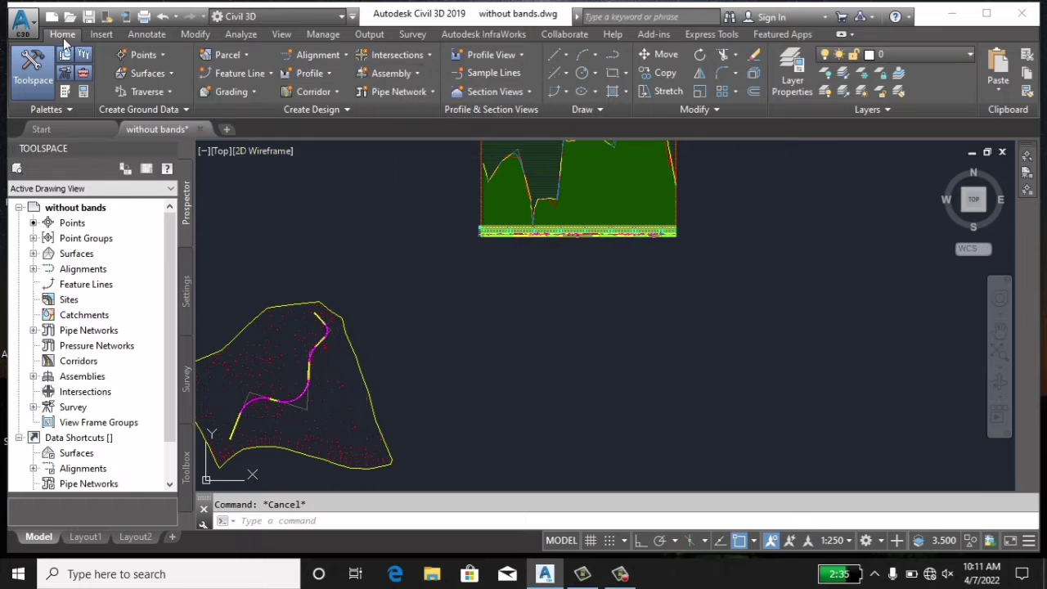
Create Assembly -1 with default settings and place its baseline in empty drawing space.
click(411, 71)
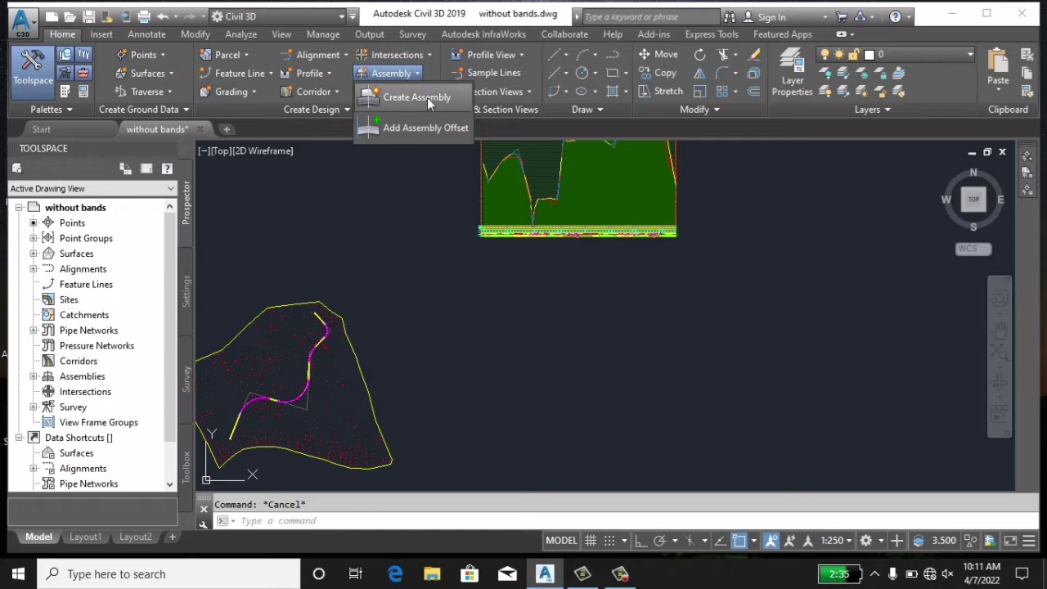
click(399, 100)
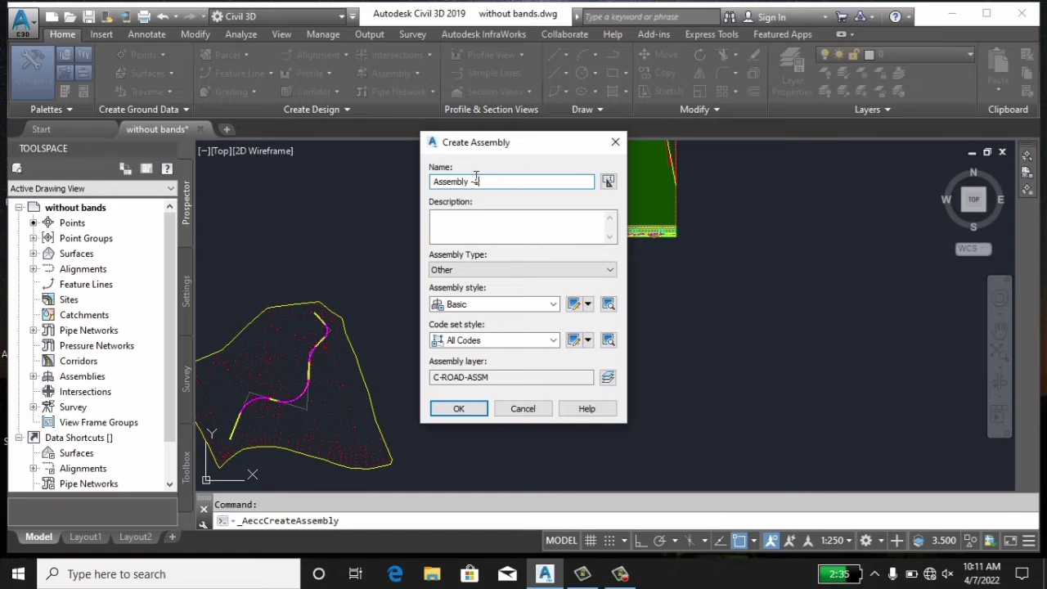
click(458, 408)
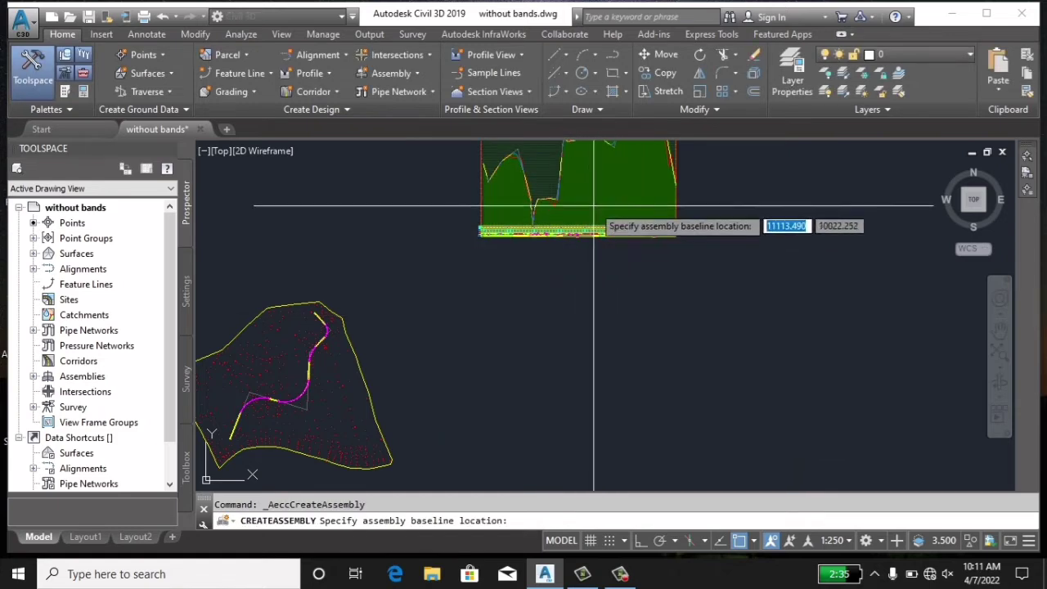
click(568, 356)
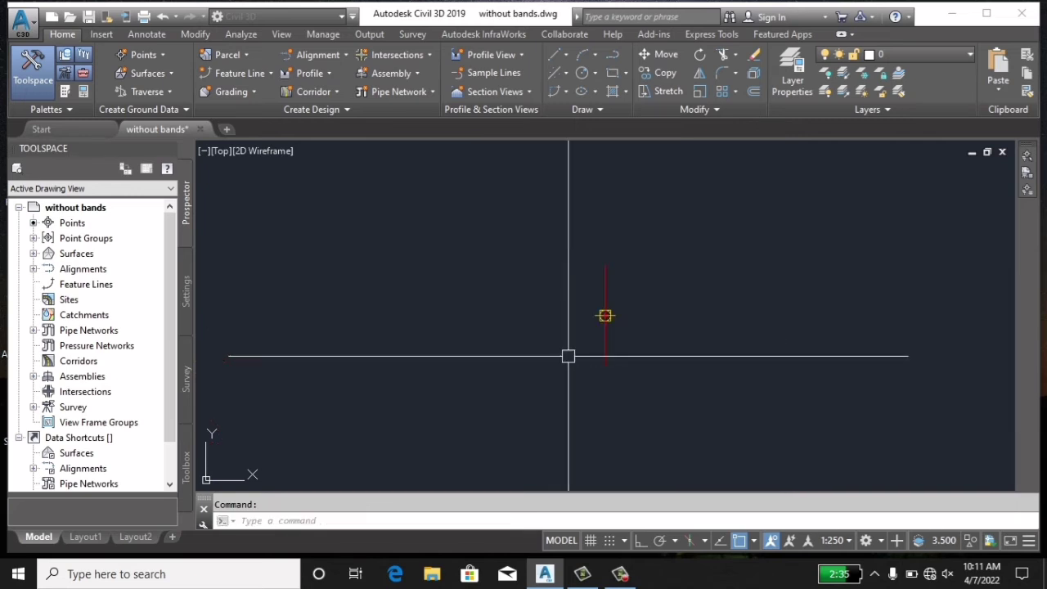
scroll(610, 327, up, 2)
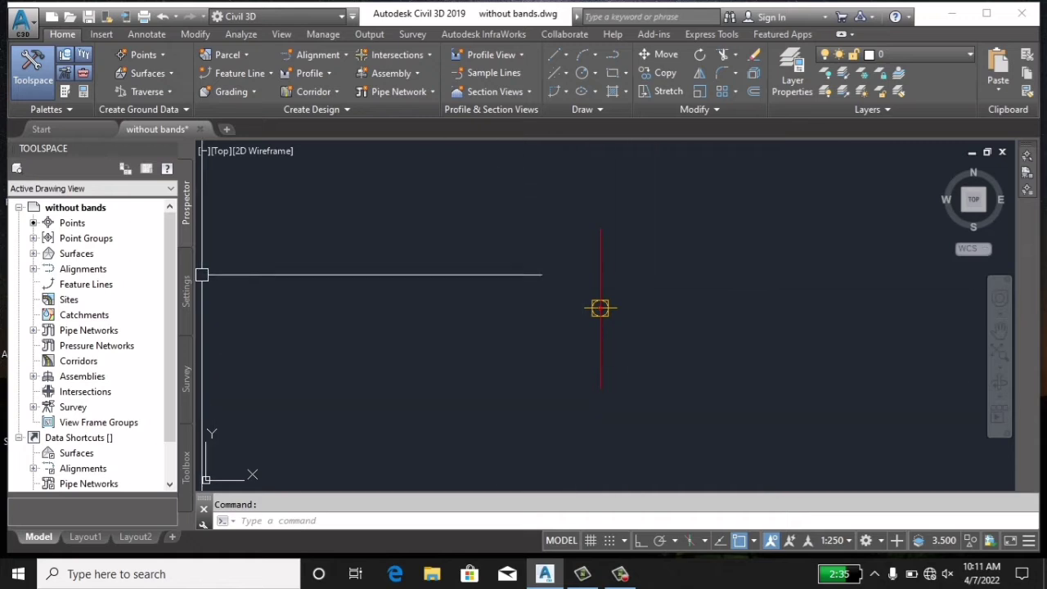
Attach a LaneSuperelevationAOR lane to the right side of Assembly -1's baseline.
click(65, 92)
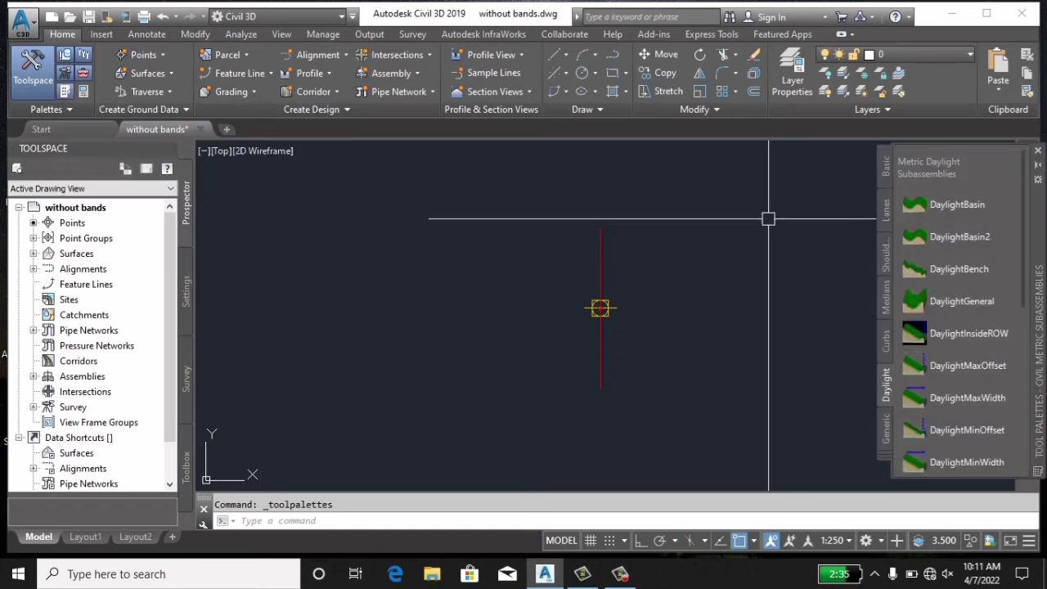
click(888, 221)
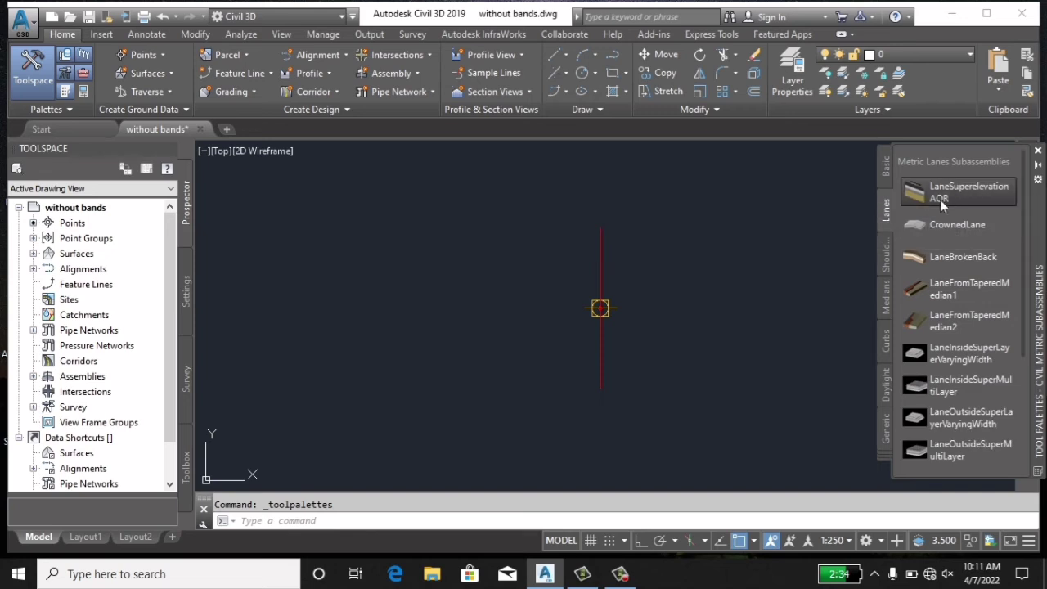
click(940, 195)
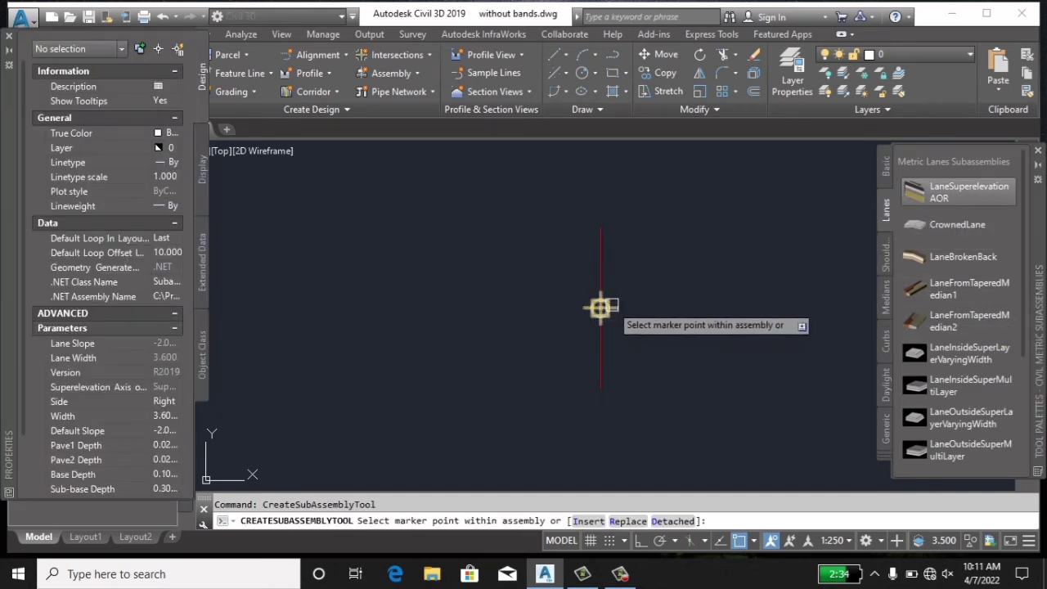
click(600, 308)
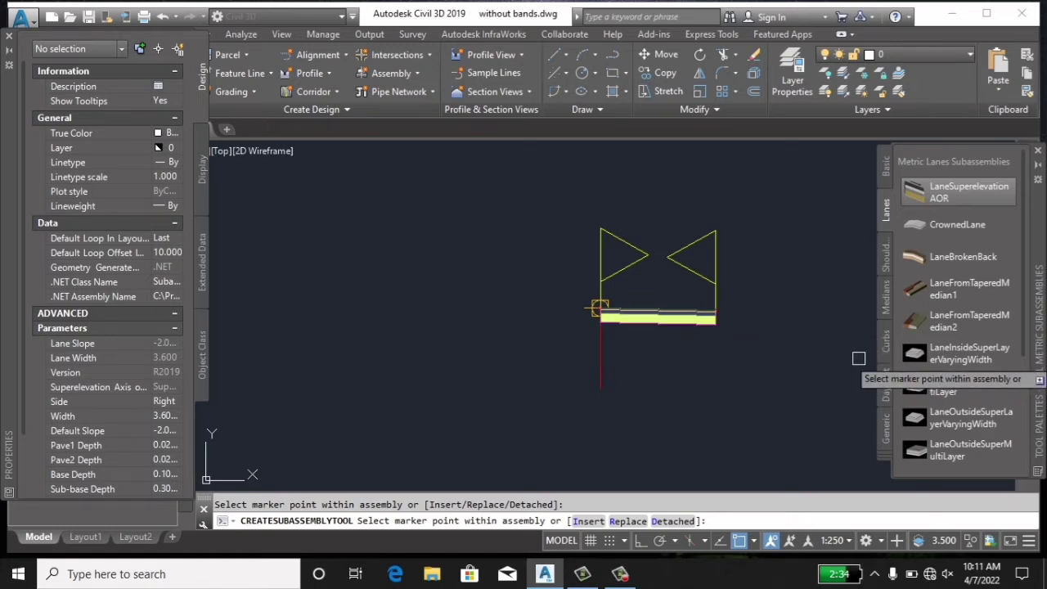
key(Escape)
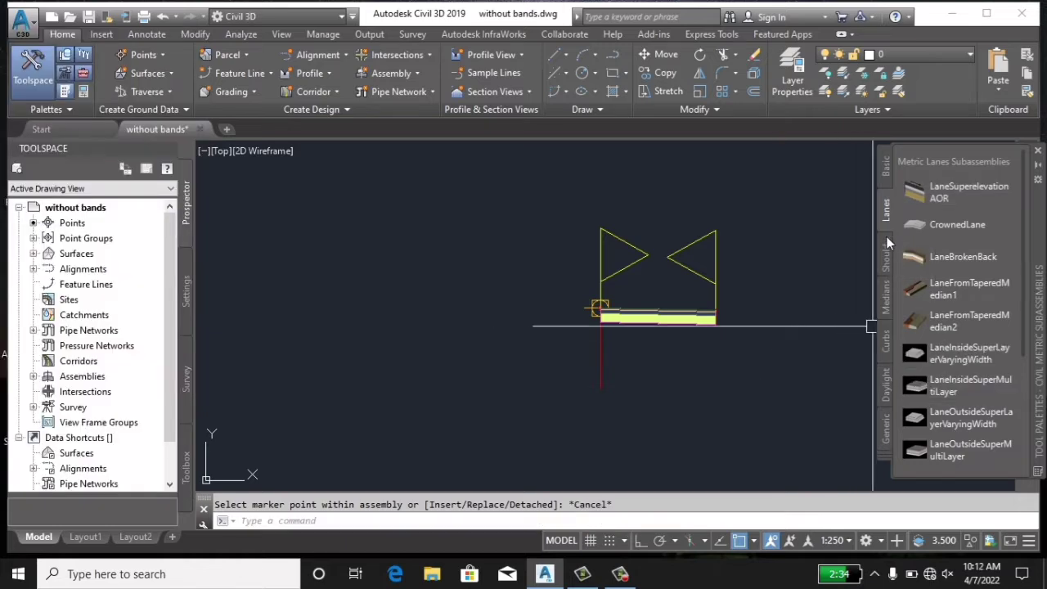
Add a 2.4 m ShoulderExtendAll shoulder to the right lane's outer edge and show the Daylight subassemblies.
click(886, 259)
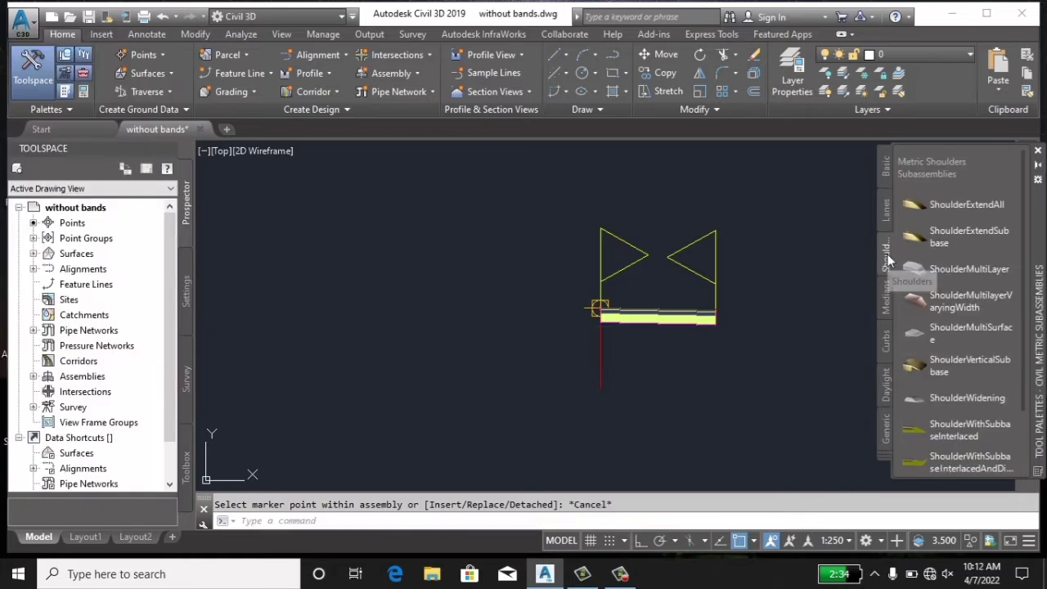
click(958, 206)
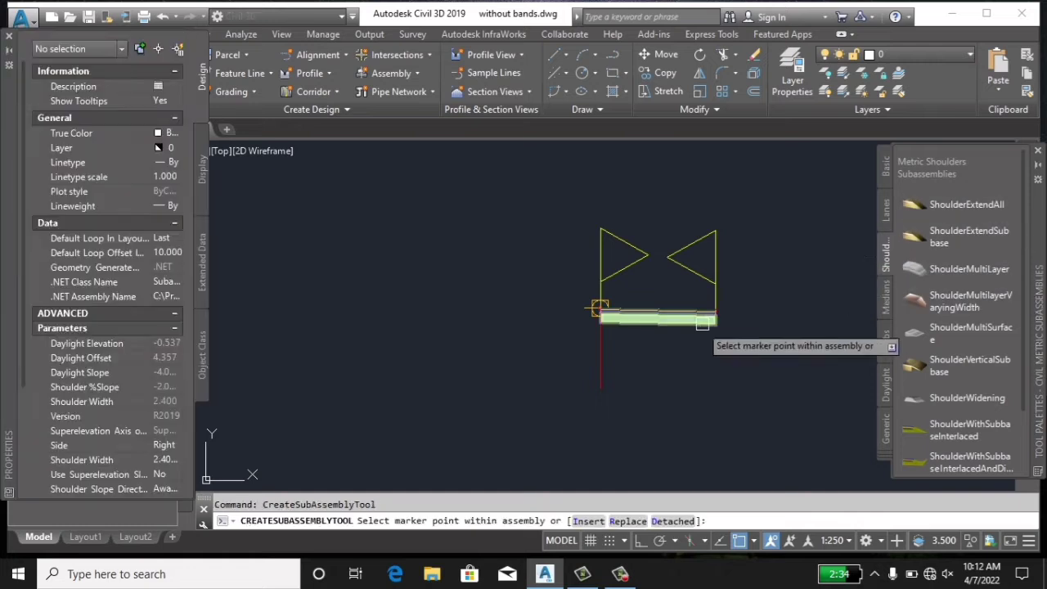
scroll(727, 311, up, 1)
scroll(687, 315, up, 3)
scroll(658, 309, up, 2)
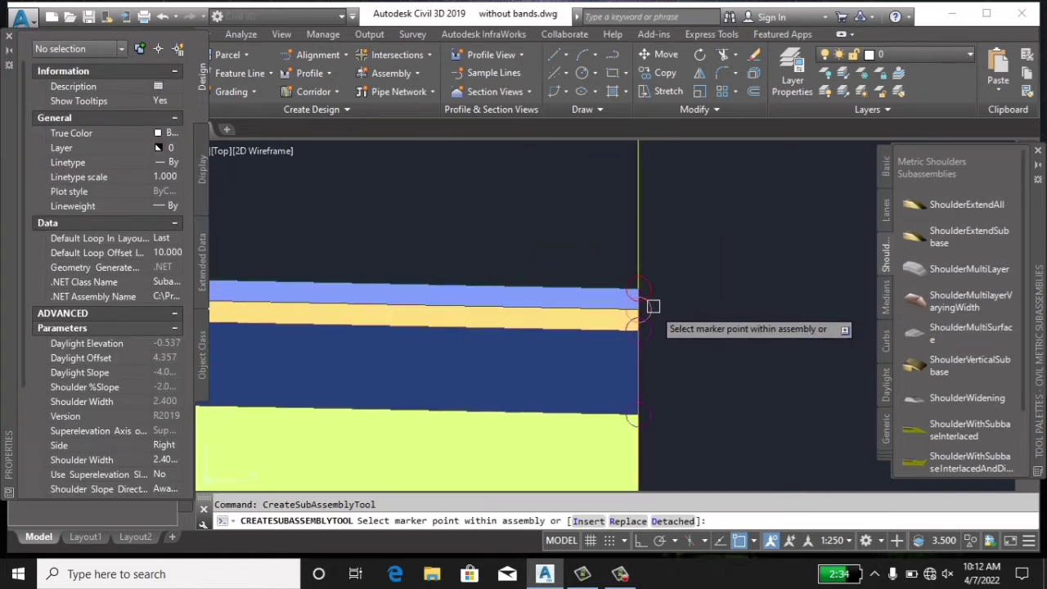
scroll(648, 294, up, 2)
scroll(642, 313, down, 3)
scroll(646, 315, down, 3)
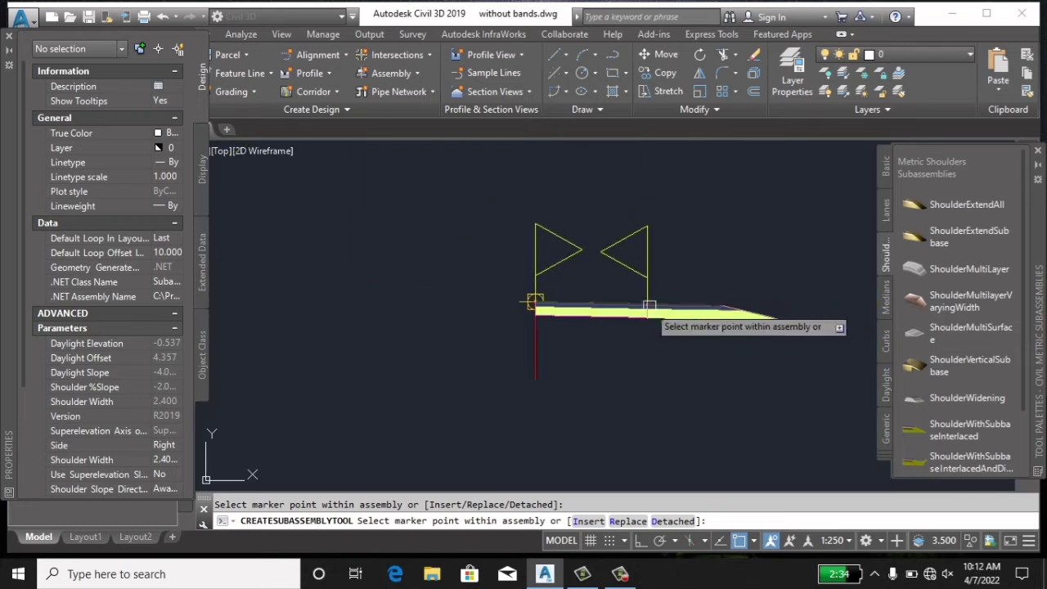
key(Escape)
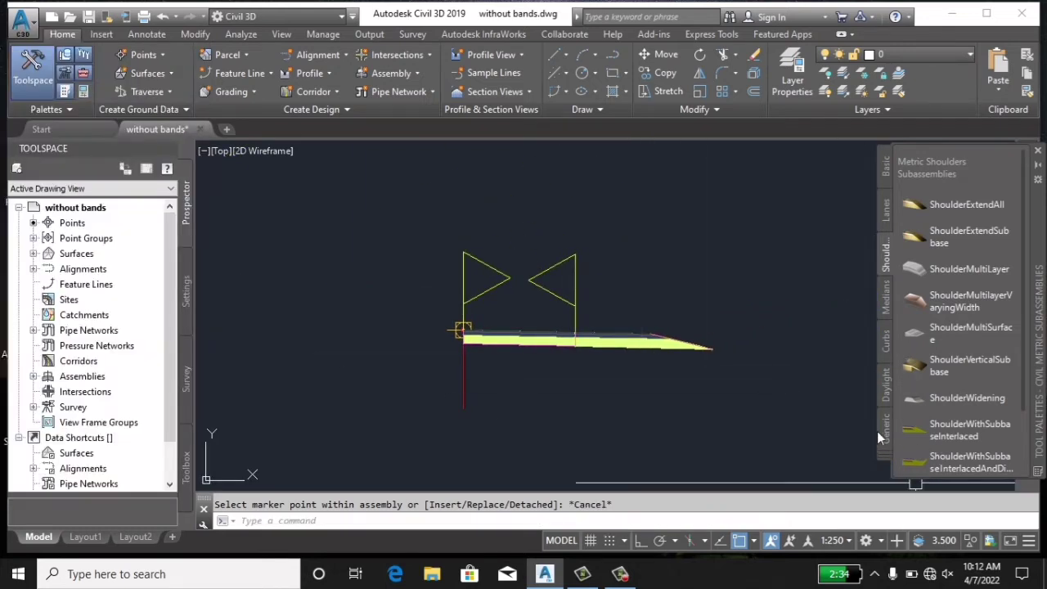
click(886, 395)
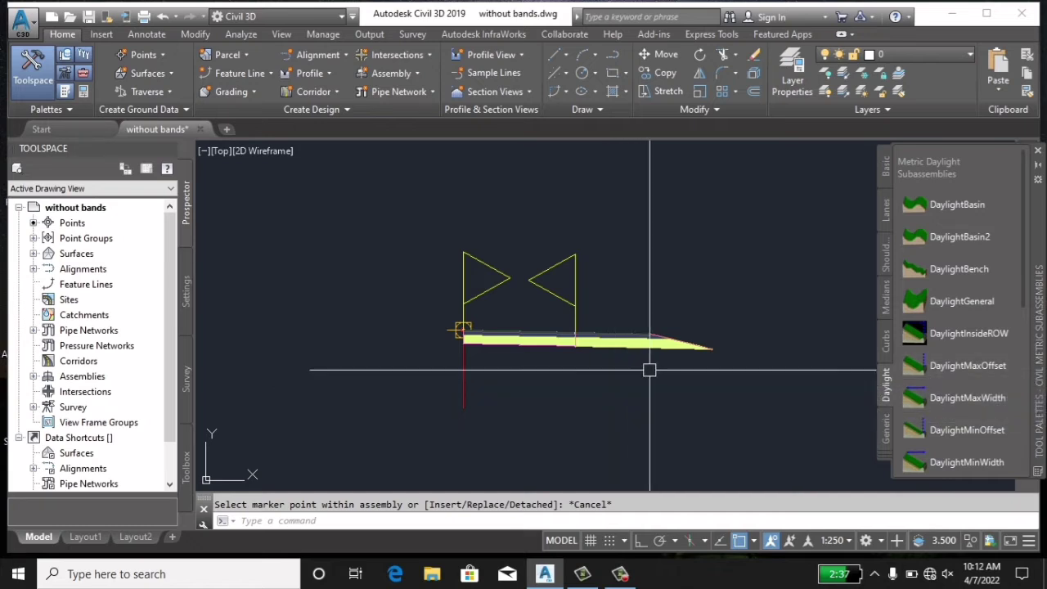
Attach DaylightMaxOffset at the shoulder's outer end, giving 4.00:1 cut and fill slopes.
click(936, 365)
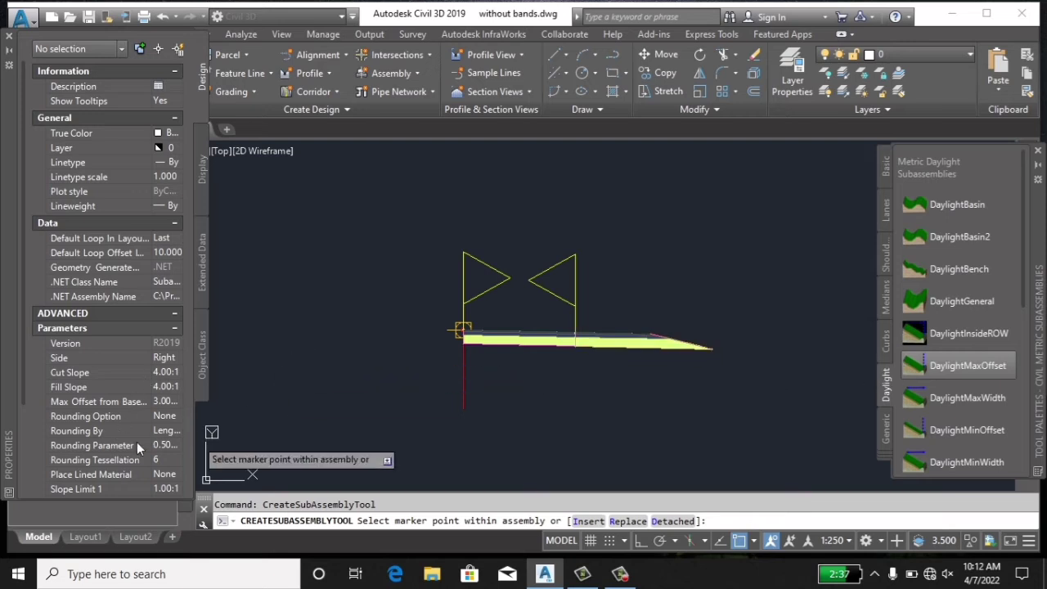
scroll(708, 351, up, 5)
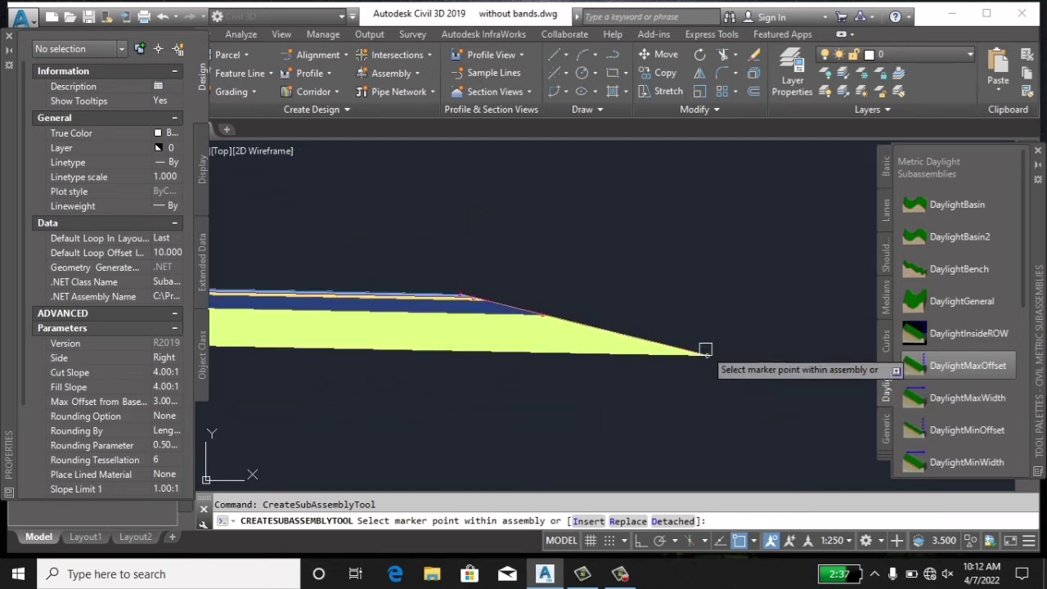
scroll(694, 366, down, 3)
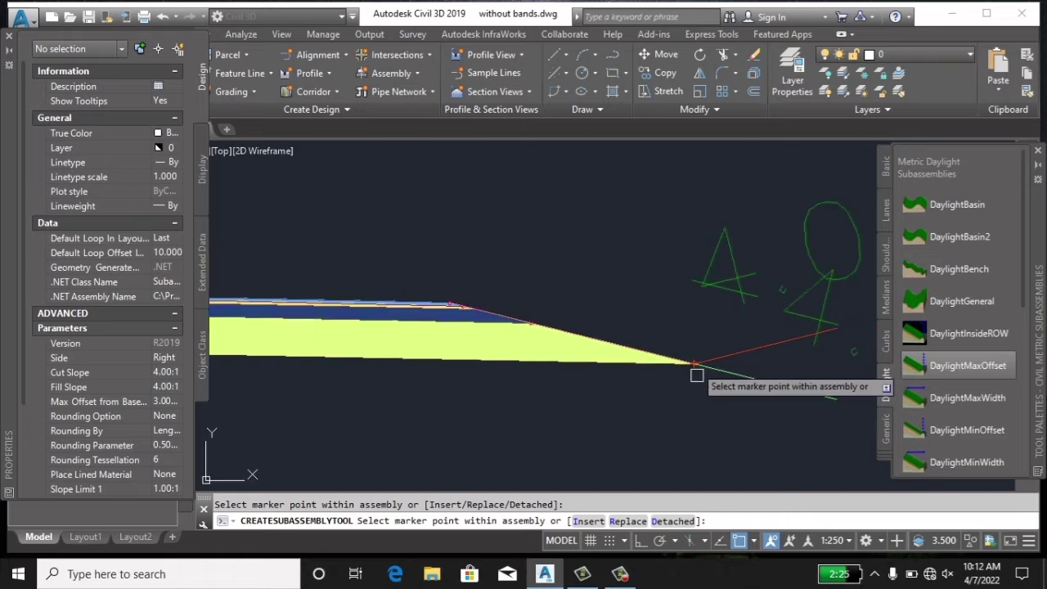
scroll(696, 374, down, 2)
middle_drag(715, 390, 701, 337)
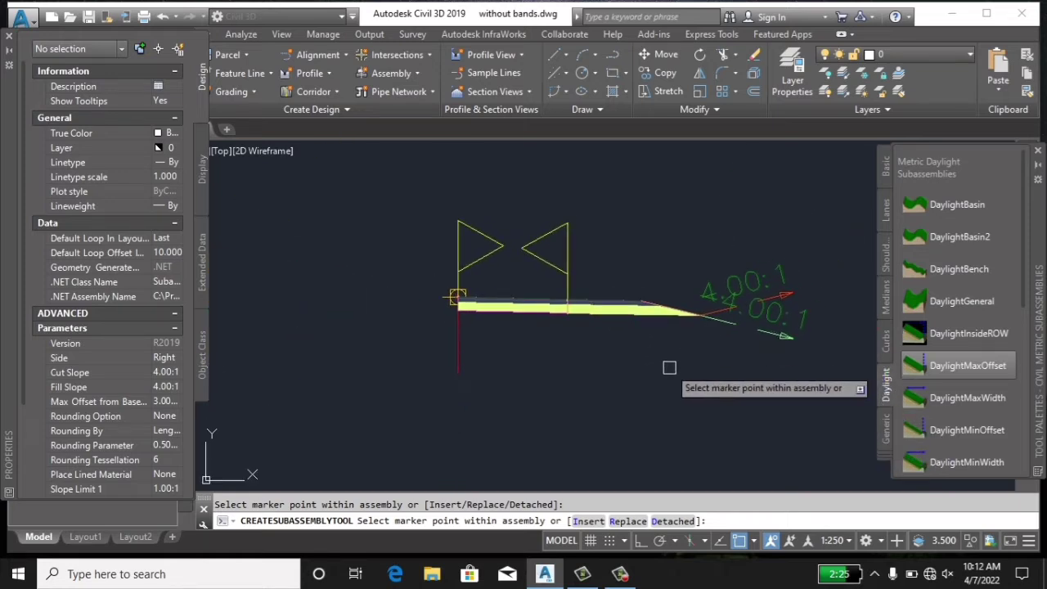
key(Escape)
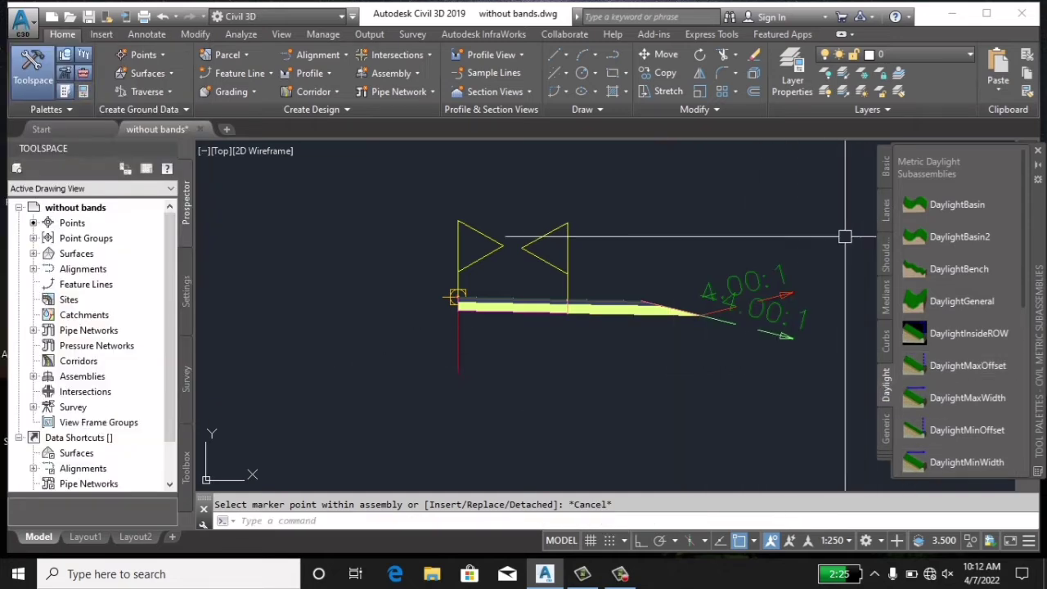
Place a BasicBarrier at the assembly's centre marker.
click(885, 173)
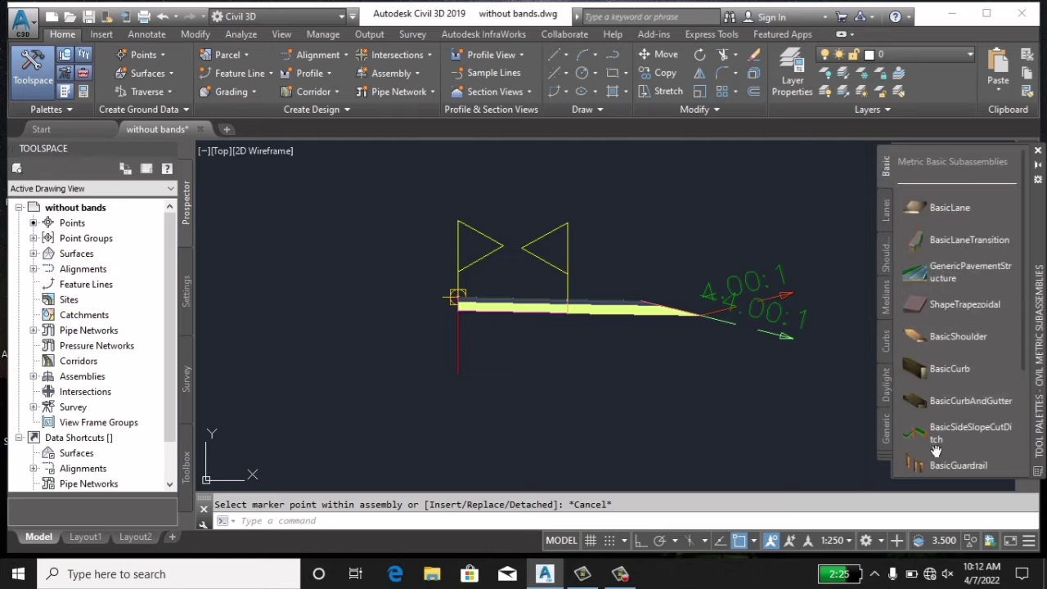
scroll(935, 452, down, 3)
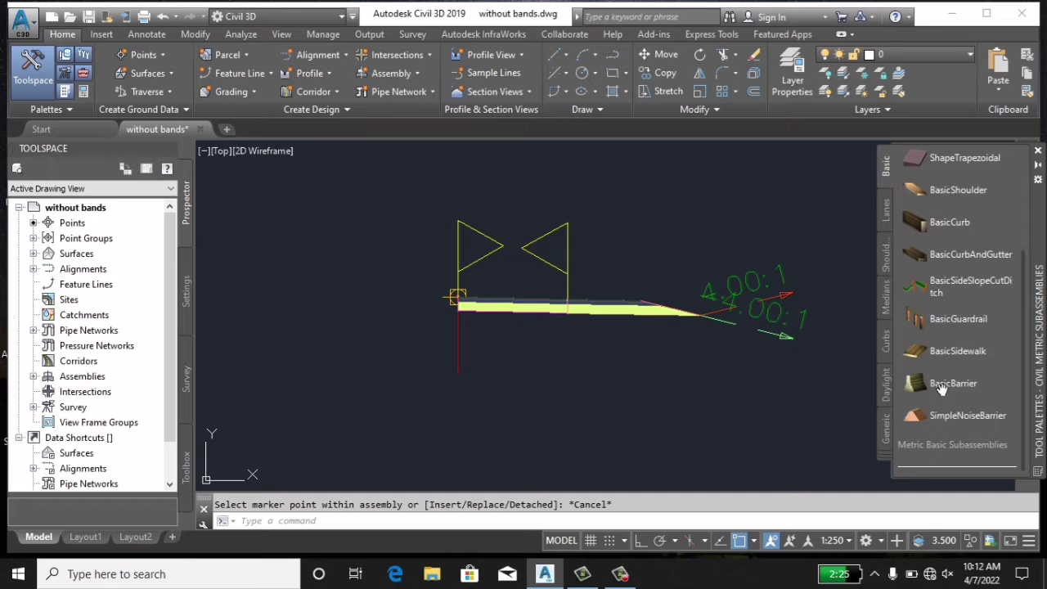
click(919, 391)
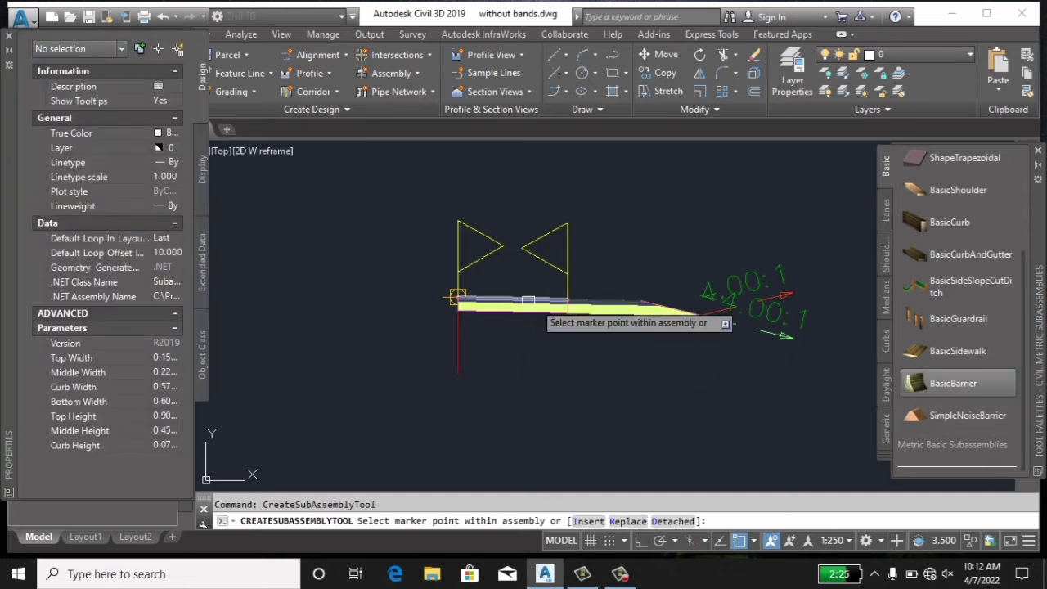
scroll(453, 293, up, 4)
scroll(460, 303, up, 2)
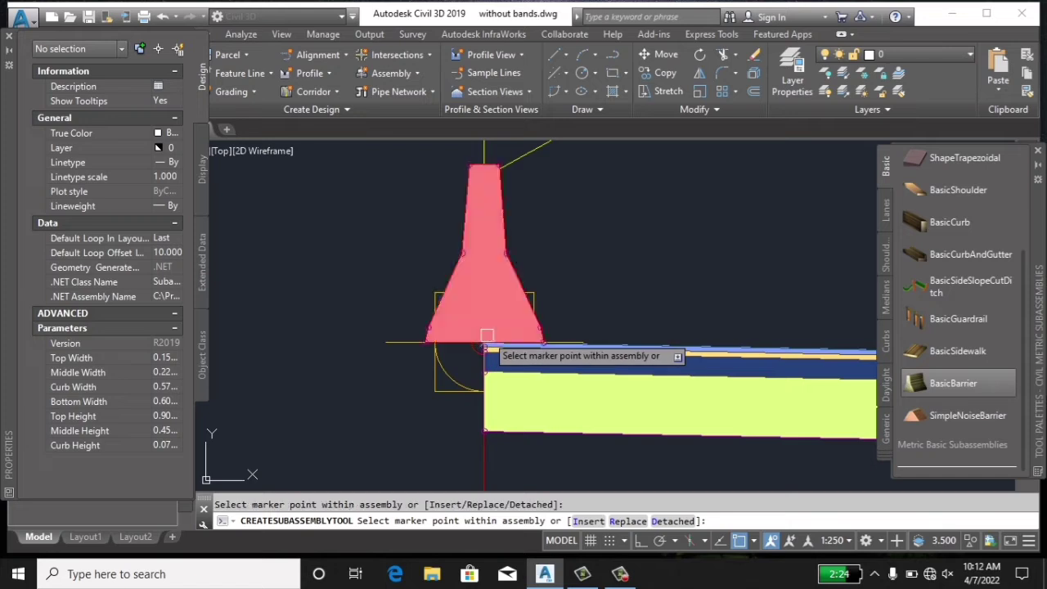
scroll(480, 337, down, 5)
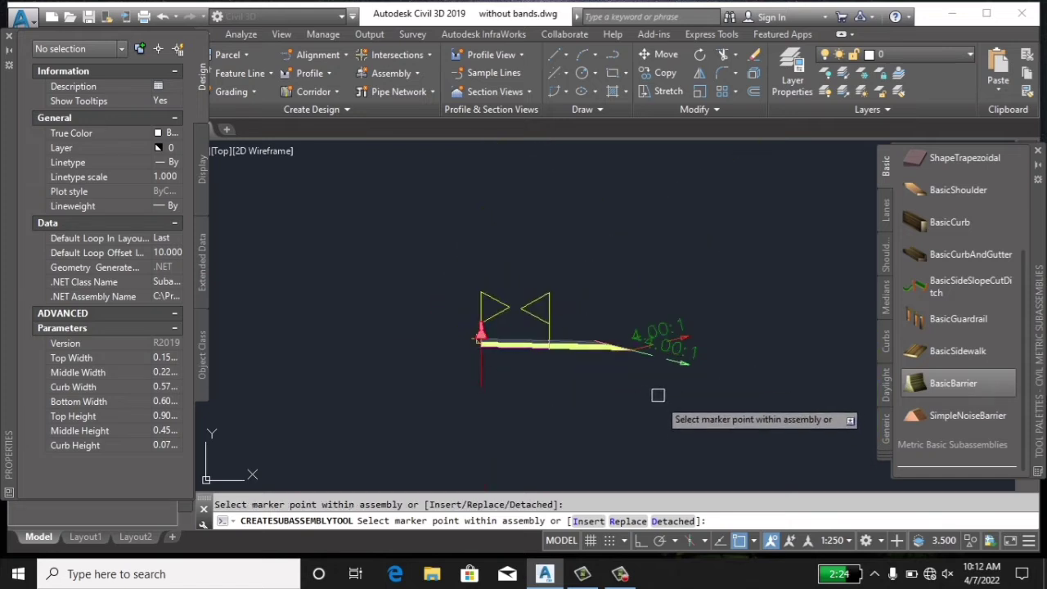
key(Escape)
Mirror the right-side lane, shoulder and daylight onto the left side of Assembly -1.
scroll(684, 337, up, 3)
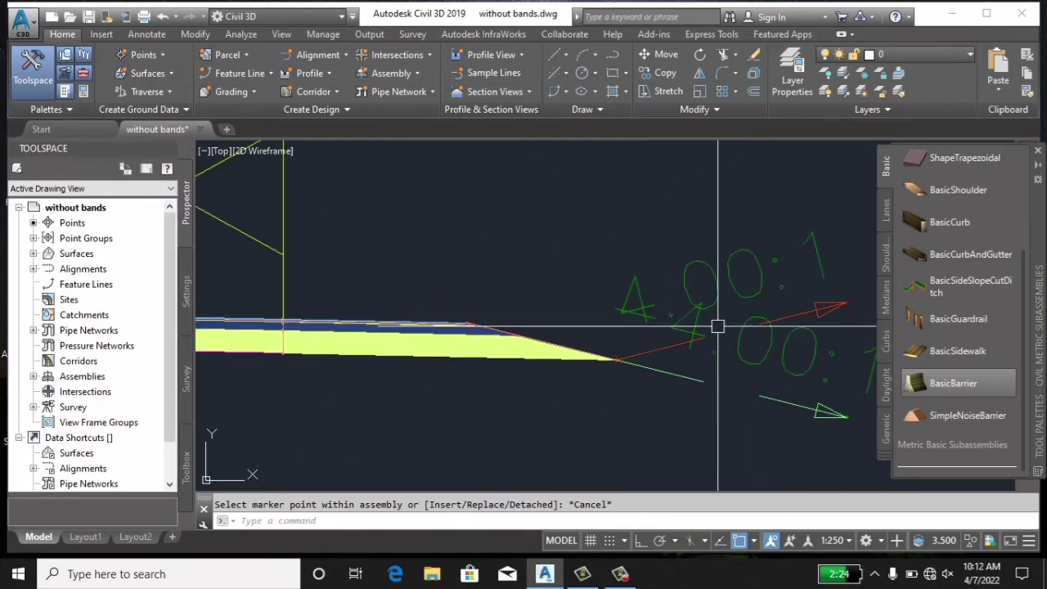
click(575, 352)
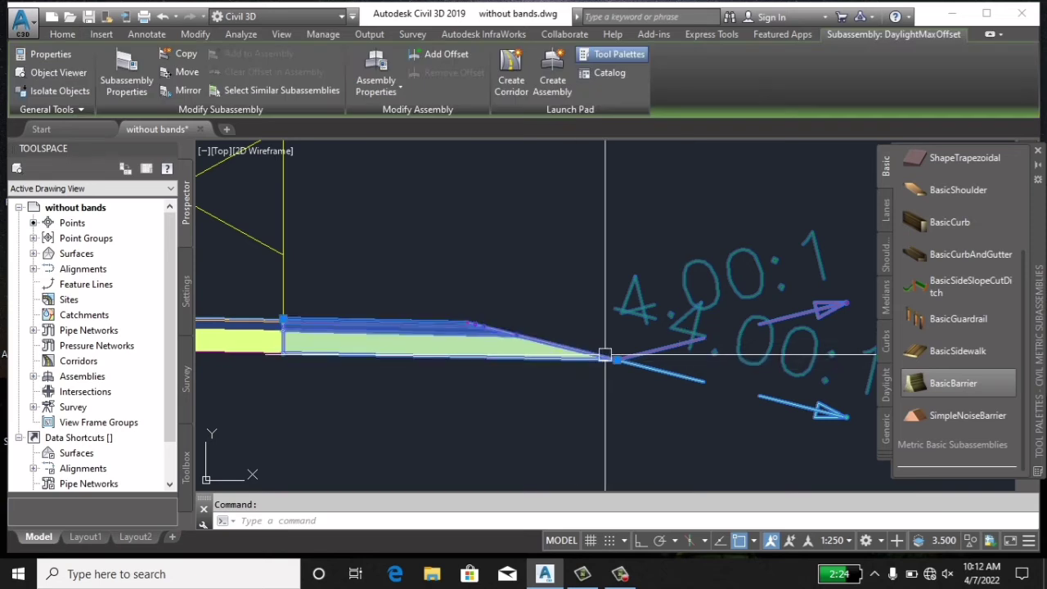
scroll(575, 357, down, 2)
click(397, 345)
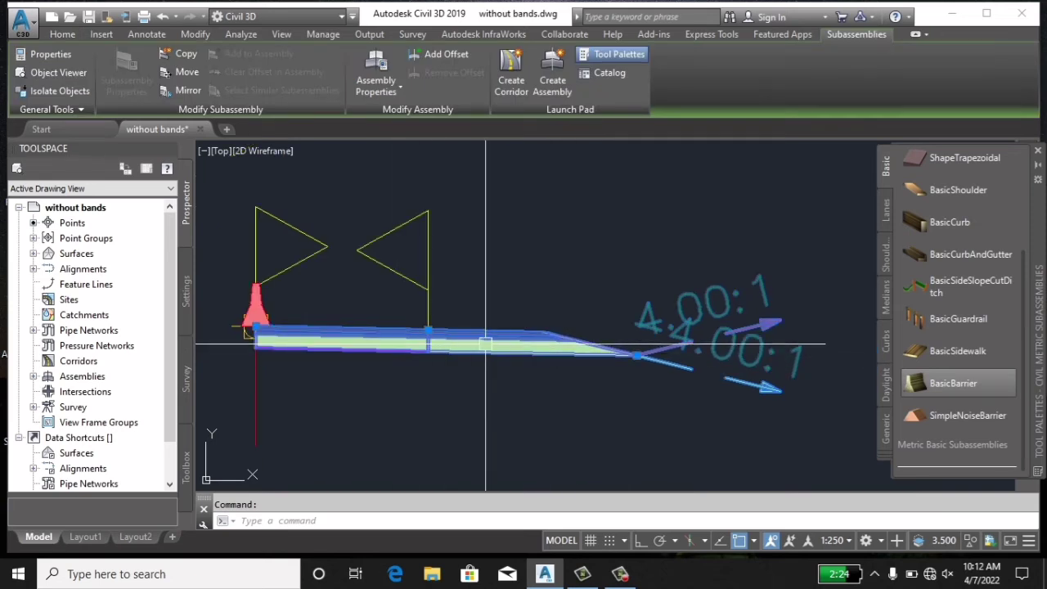
middle_drag(333, 221, 537, 228)
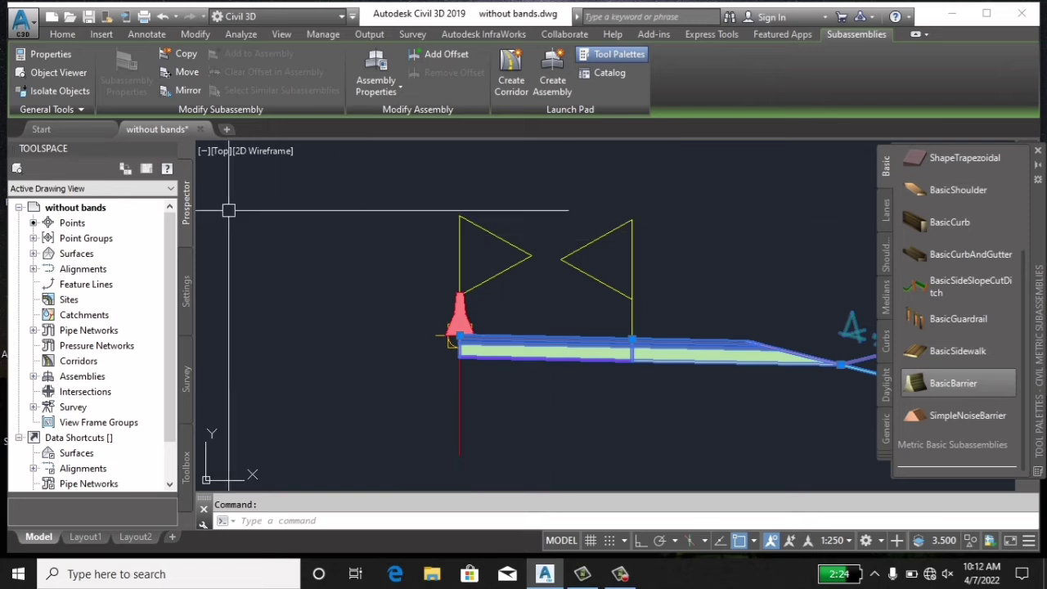
click(188, 90)
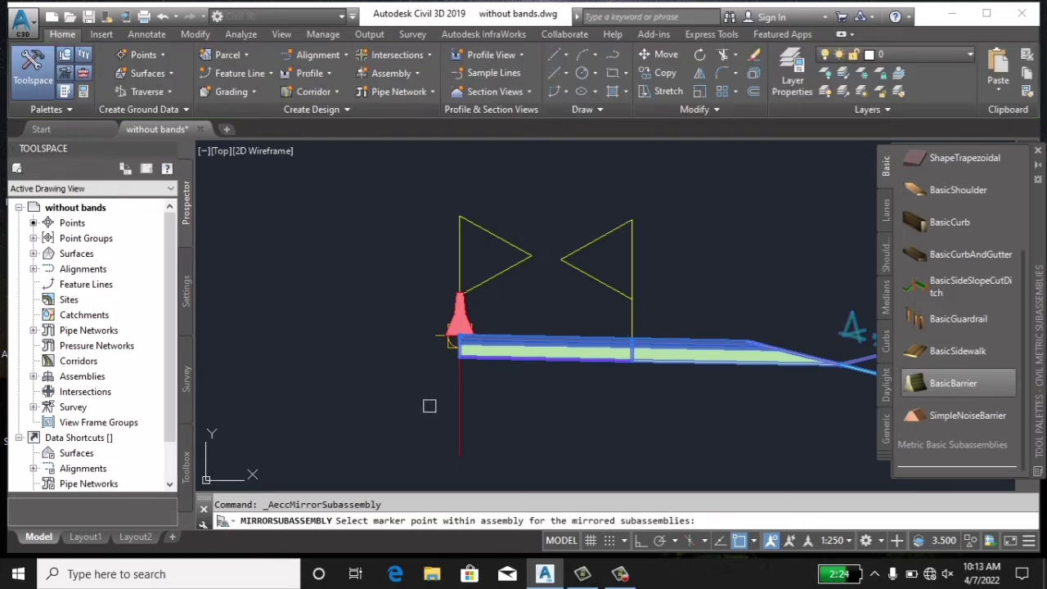
scroll(441, 399, down, 1)
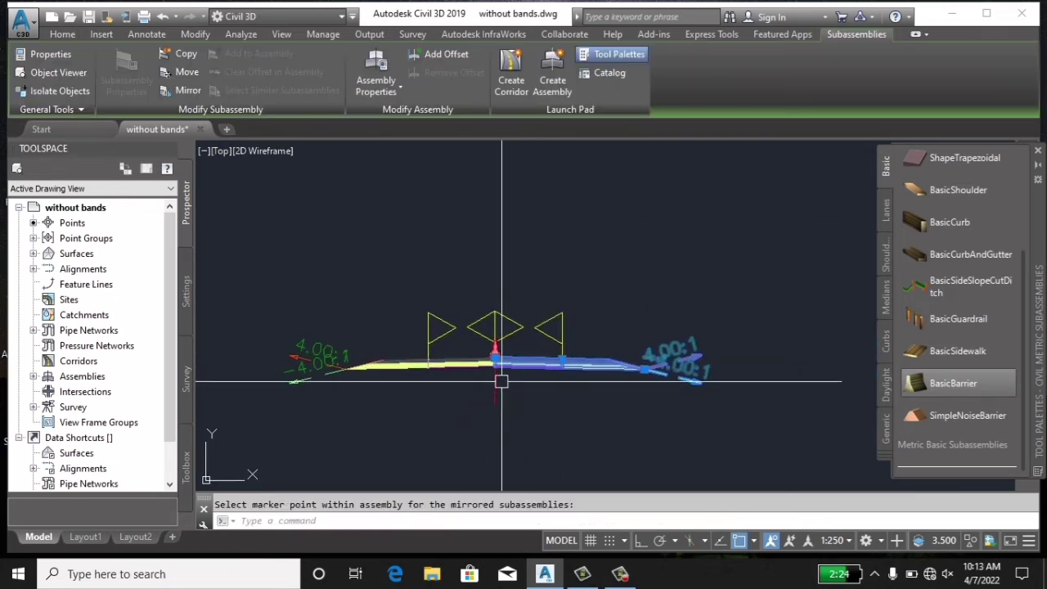
key(Escape)
scroll(536, 372, up, 3)
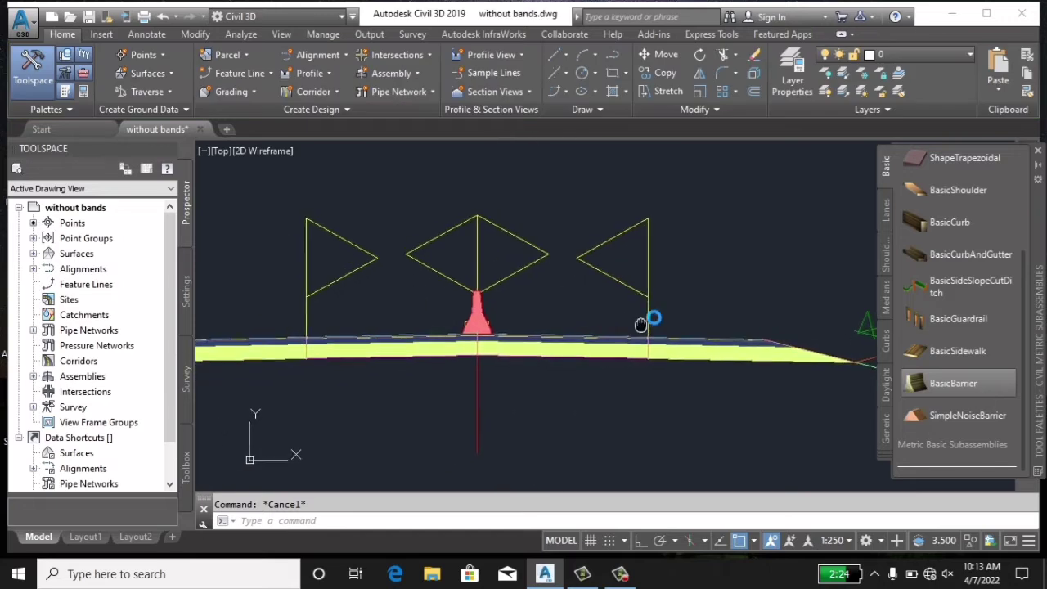
scroll(646, 319, down, 4)
scroll(596, 325, up, 2)
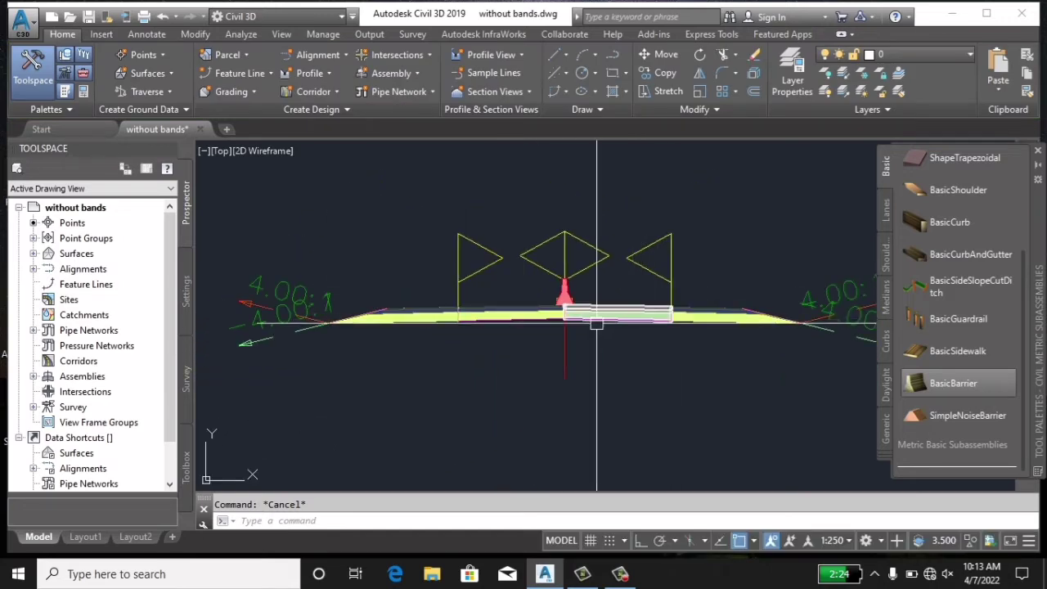
click(596, 315)
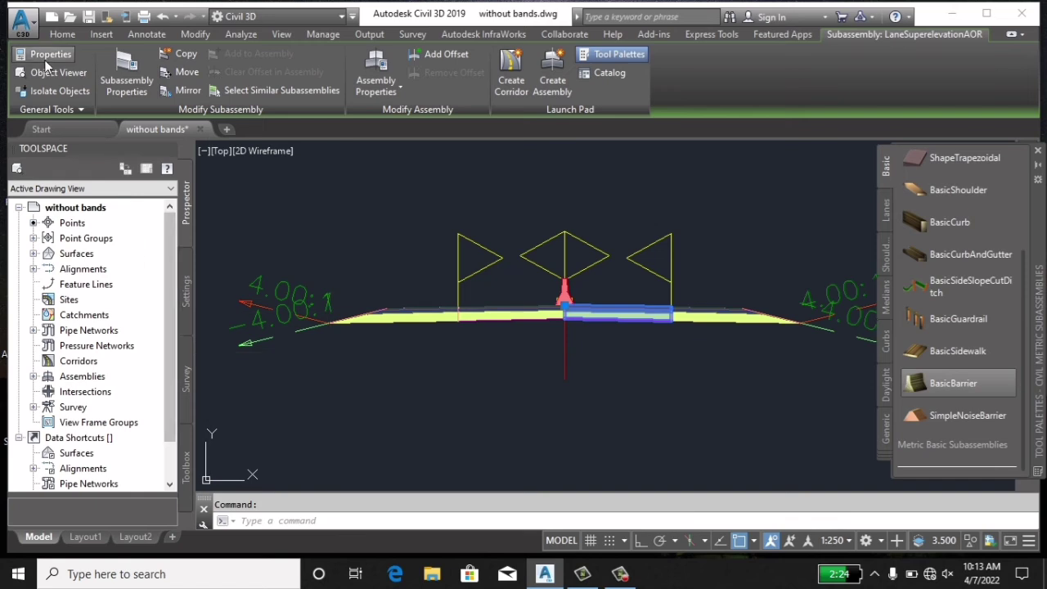
click(127, 82)
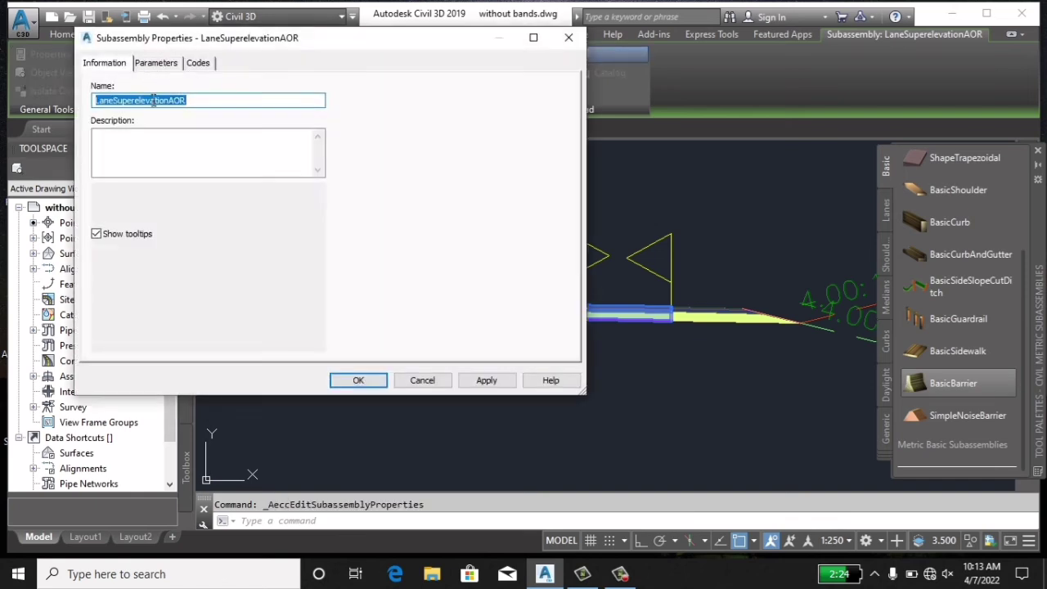
click(162, 66)
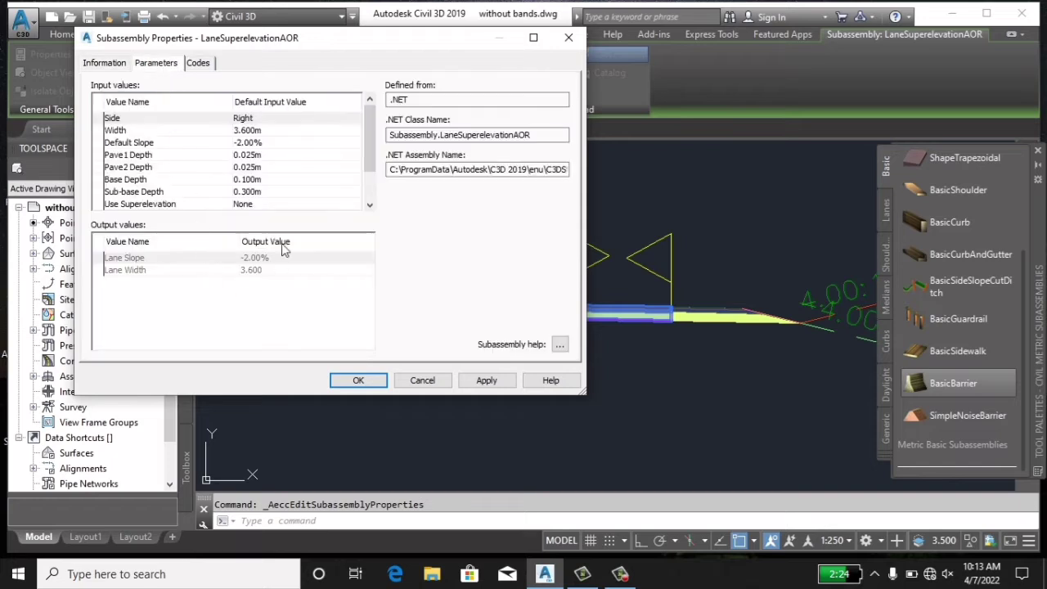
click(243, 205)
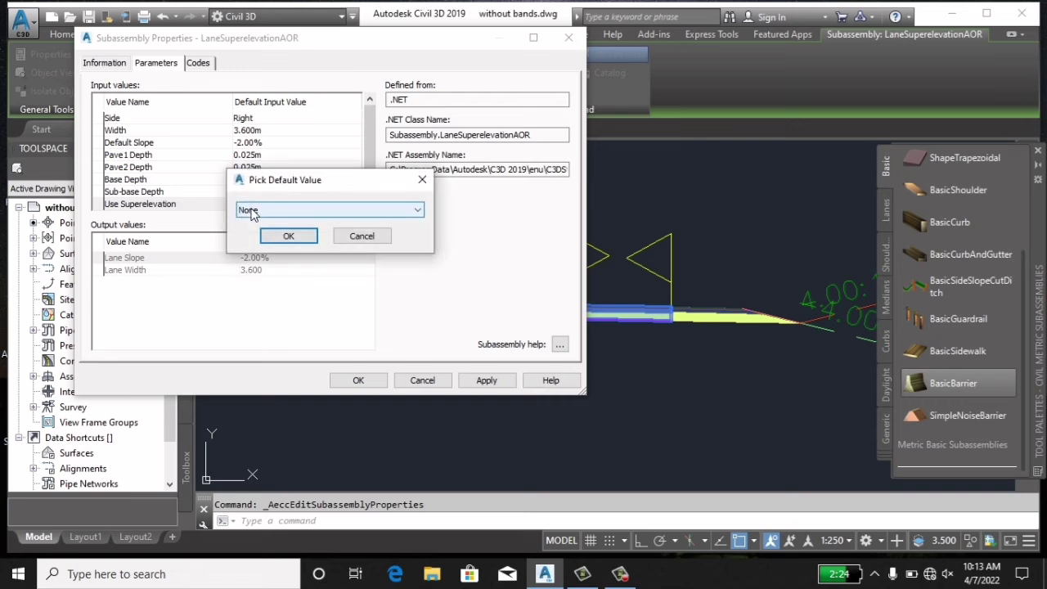
click(243, 210)
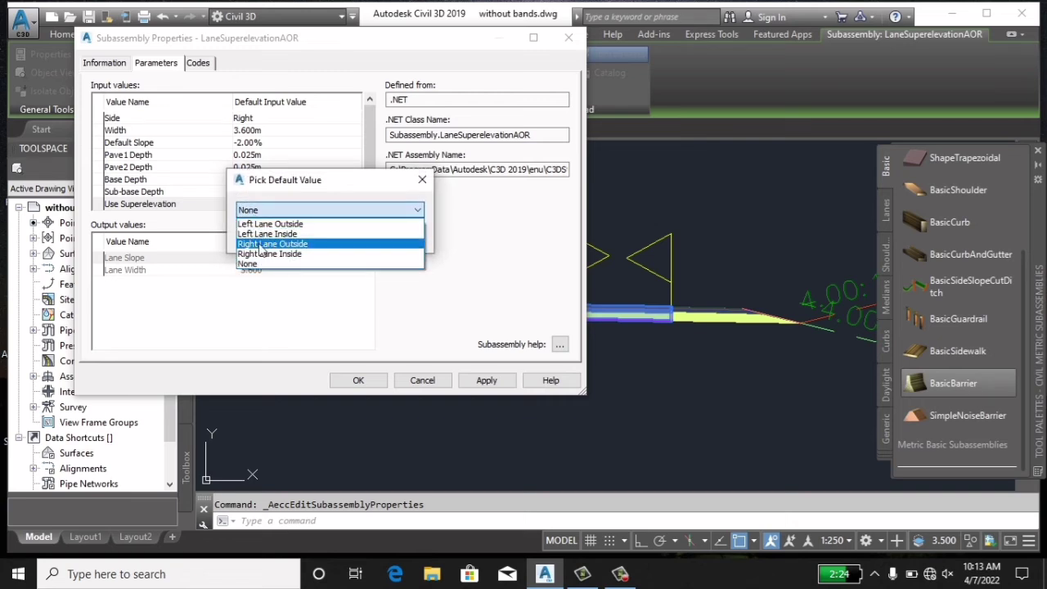
click(286, 244)
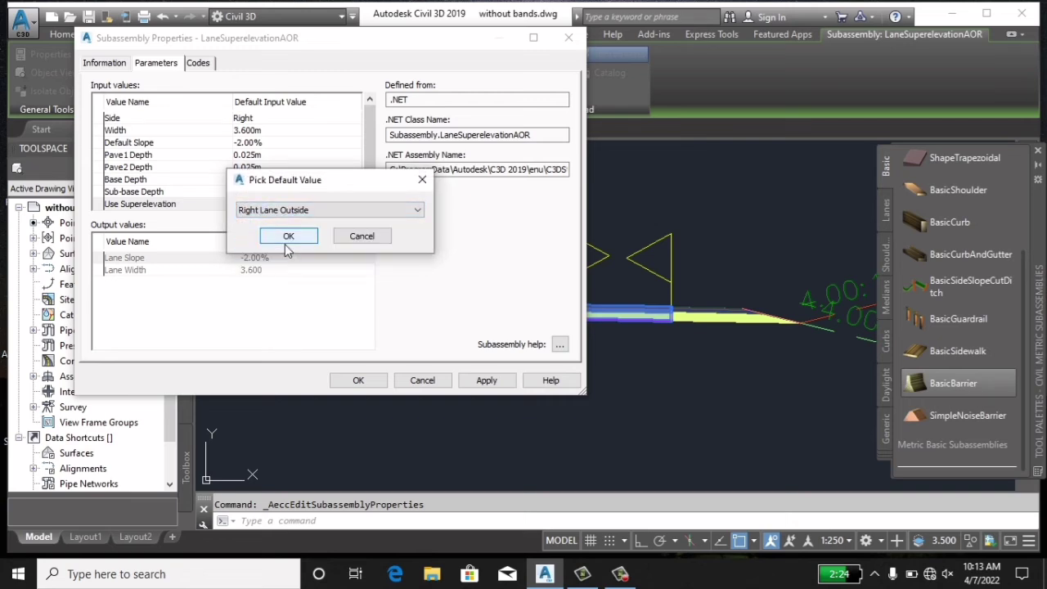
click(288, 236)
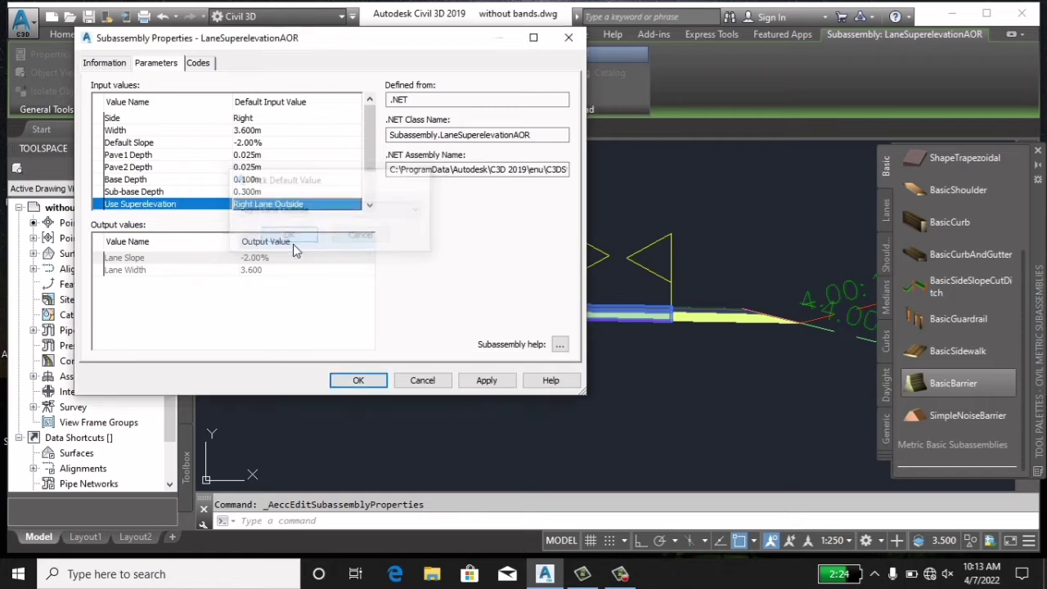
click(358, 381)
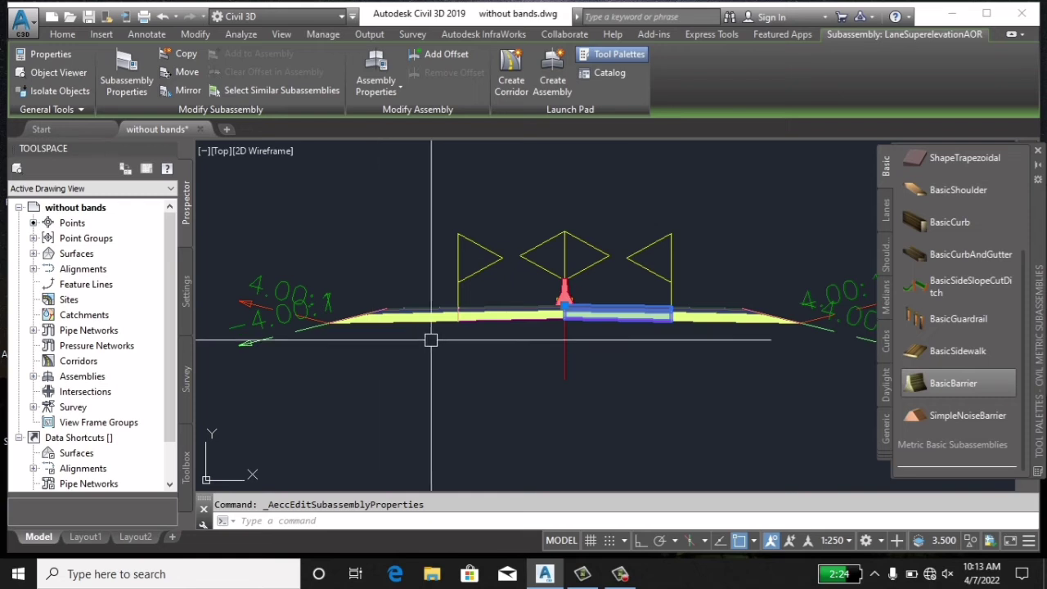
click(433, 337)
click(460, 319)
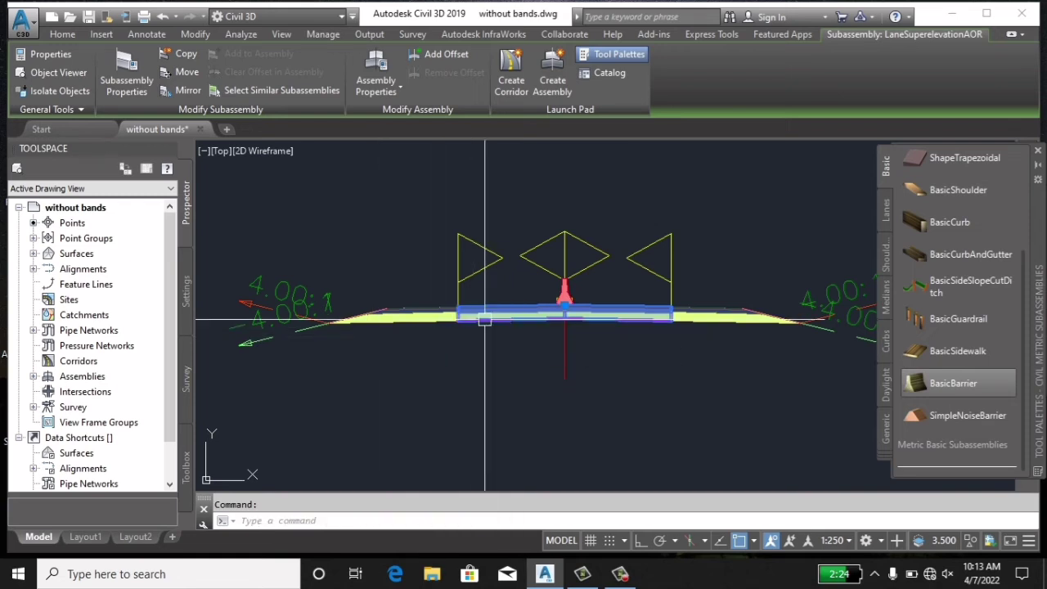
key(Escape)
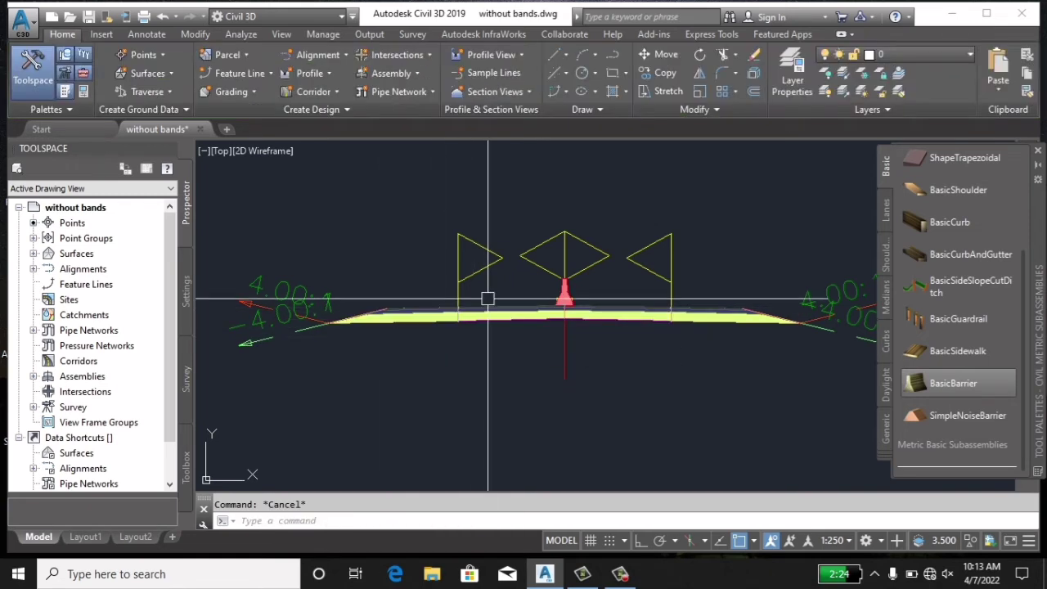
Set the left LaneSuperelevationAOR lane's Use Superelevation parameter to Left Lane Outside.
click(494, 313)
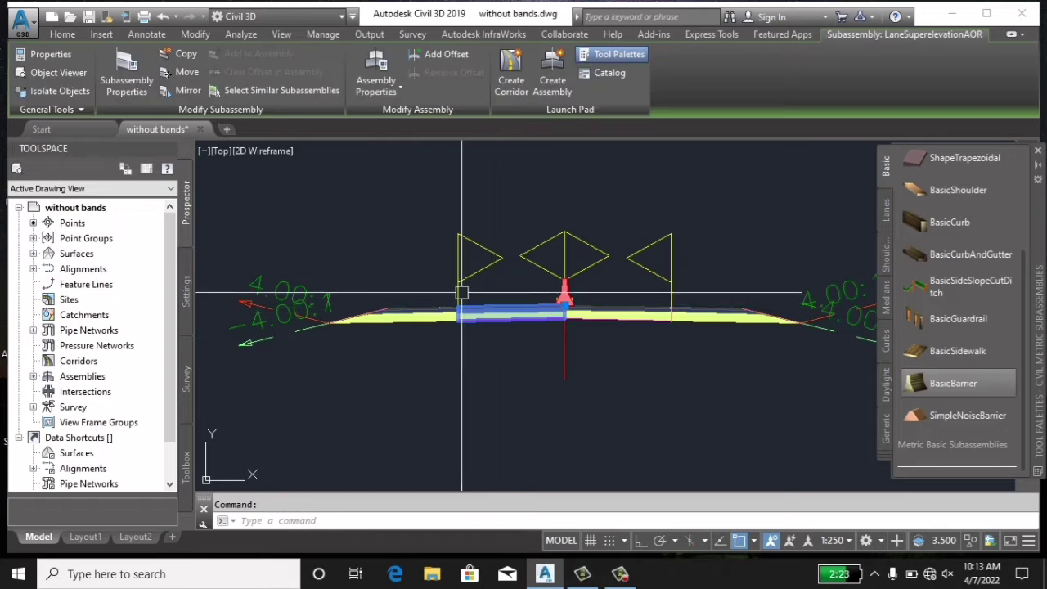
click(127, 86)
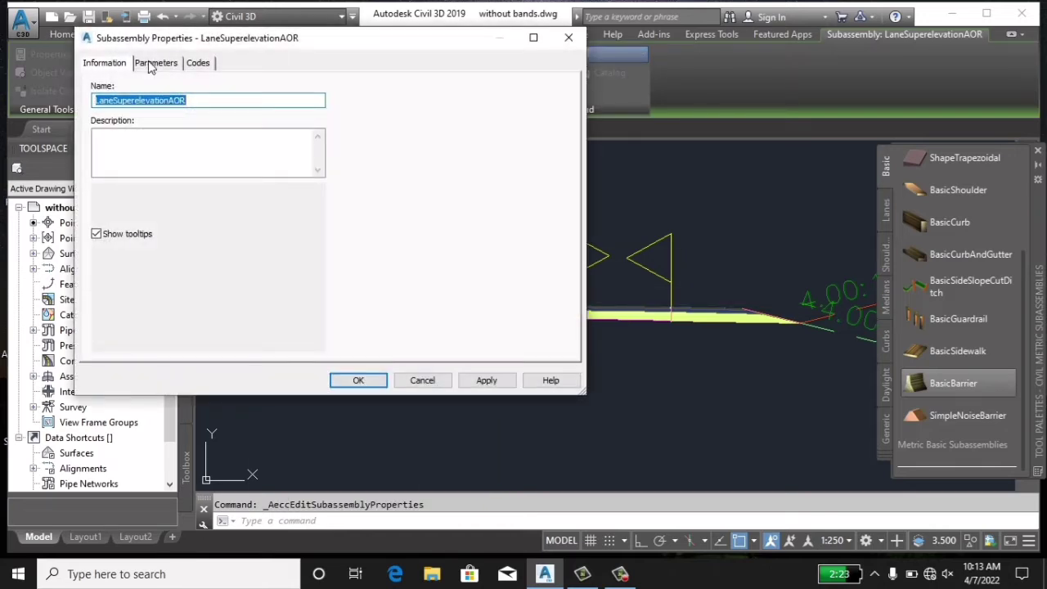
click(160, 65)
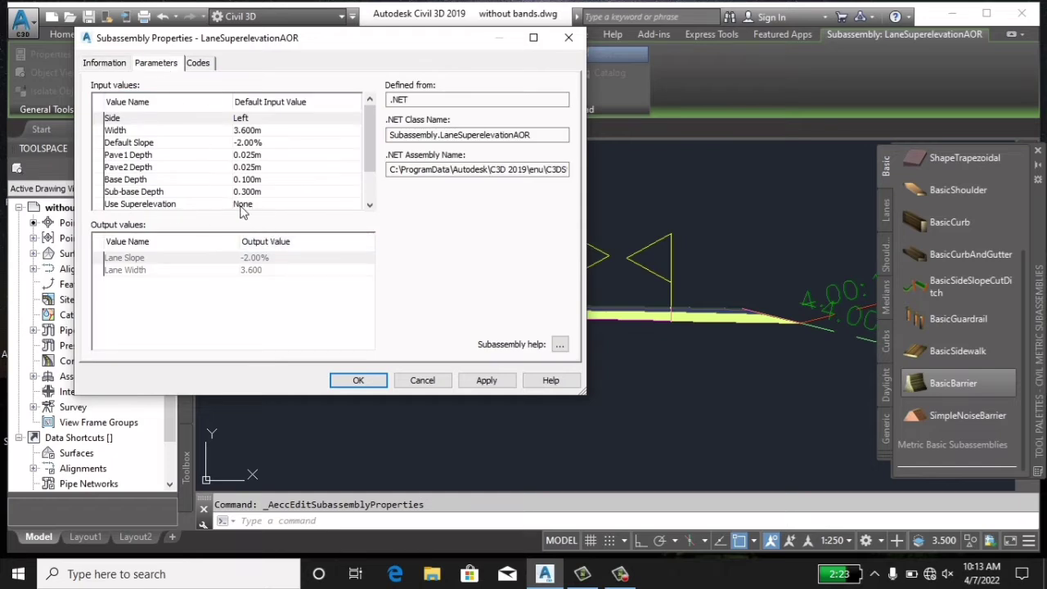
double_click(242, 205)
click(270, 210)
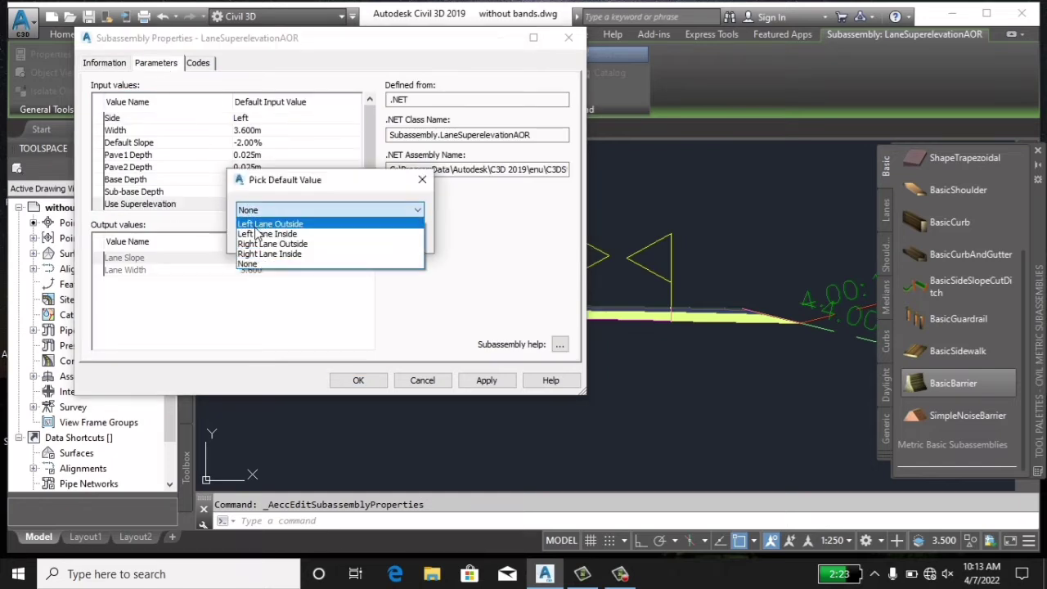
click(255, 226)
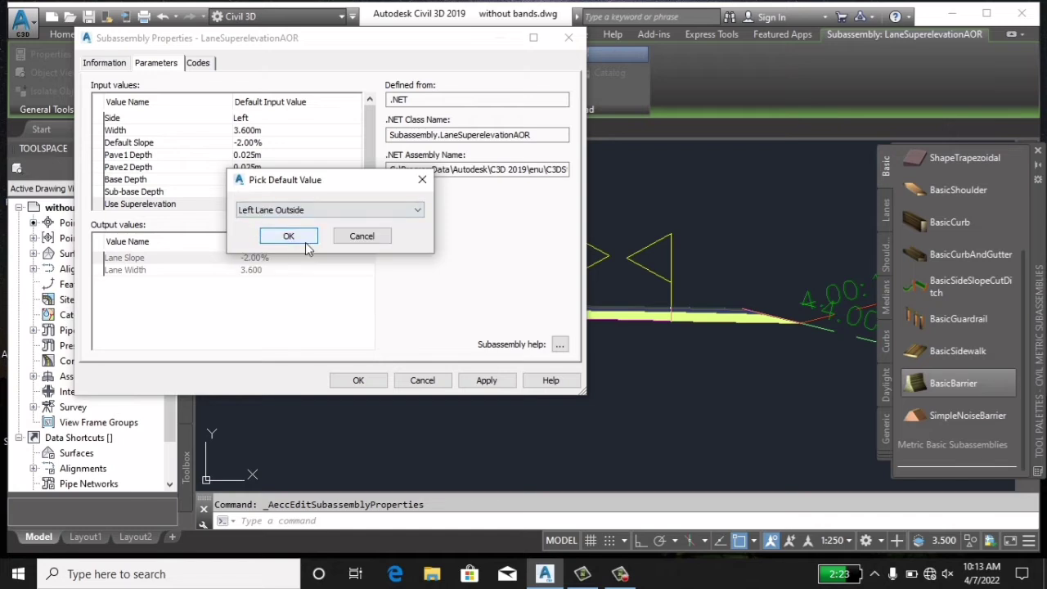
click(289, 237)
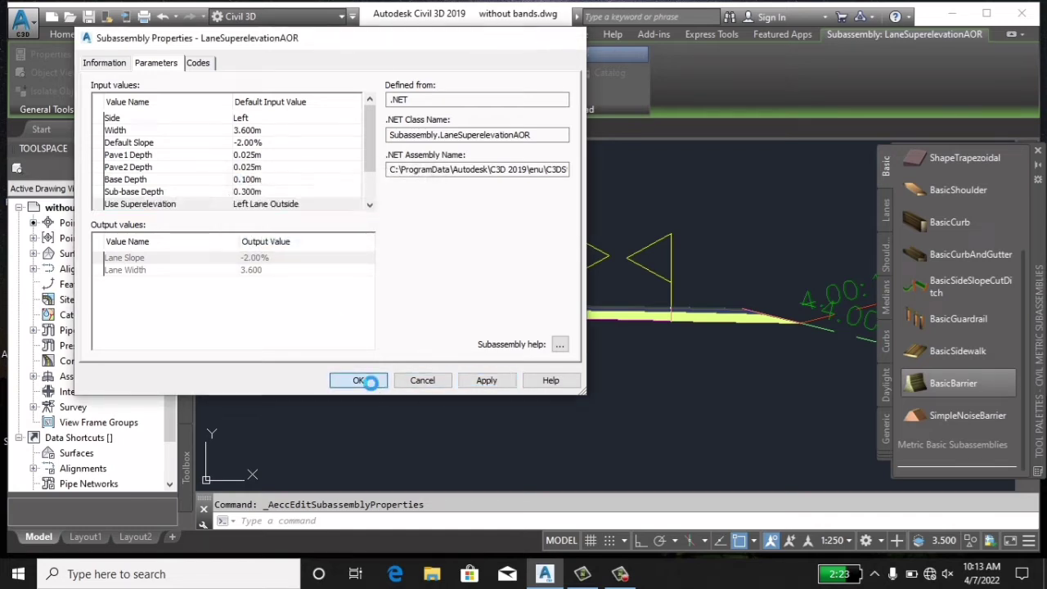
click(358, 381)
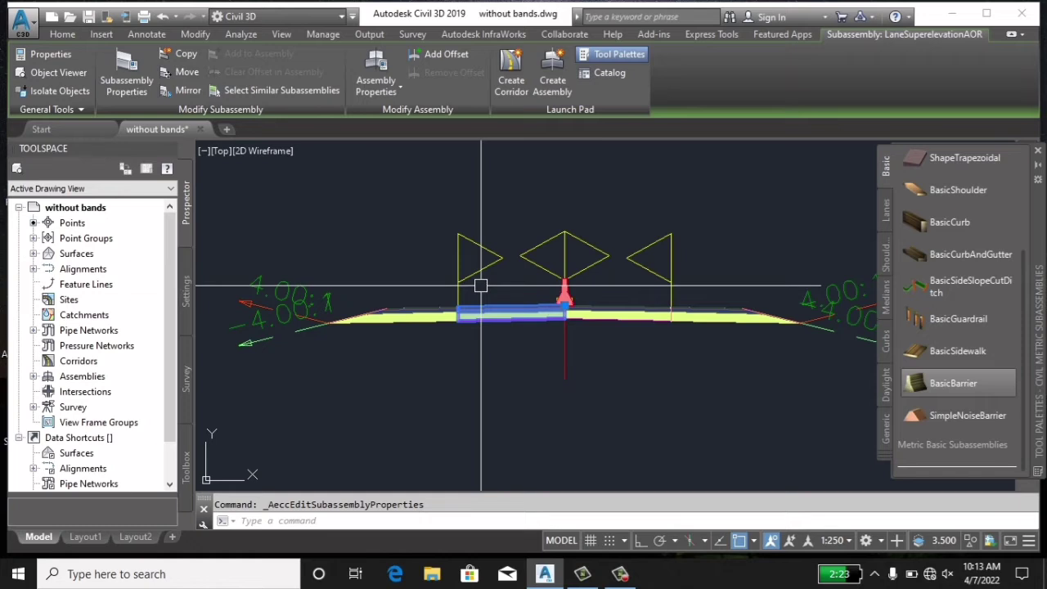
key(Escape)
Close the tool palette and frame the surface and alignment in view.
scroll(620, 264, down, 3)
scroll(621, 264, down, 2)
scroll(621, 264, down, 3)
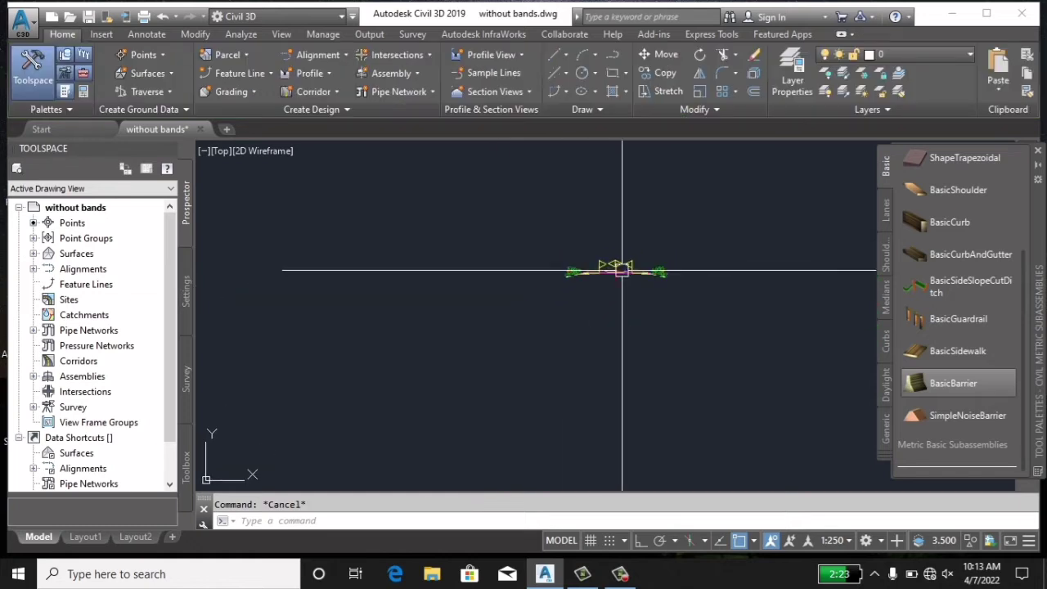
click(1037, 155)
scroll(547, 265, down, 2)
mouse_move(547, 252)
middle_down()
mouse_move(562, 246)
mouse_move(479, 256)
mouse_move(602, 254)
middle_up()
scroll(580, 262, up, 5)
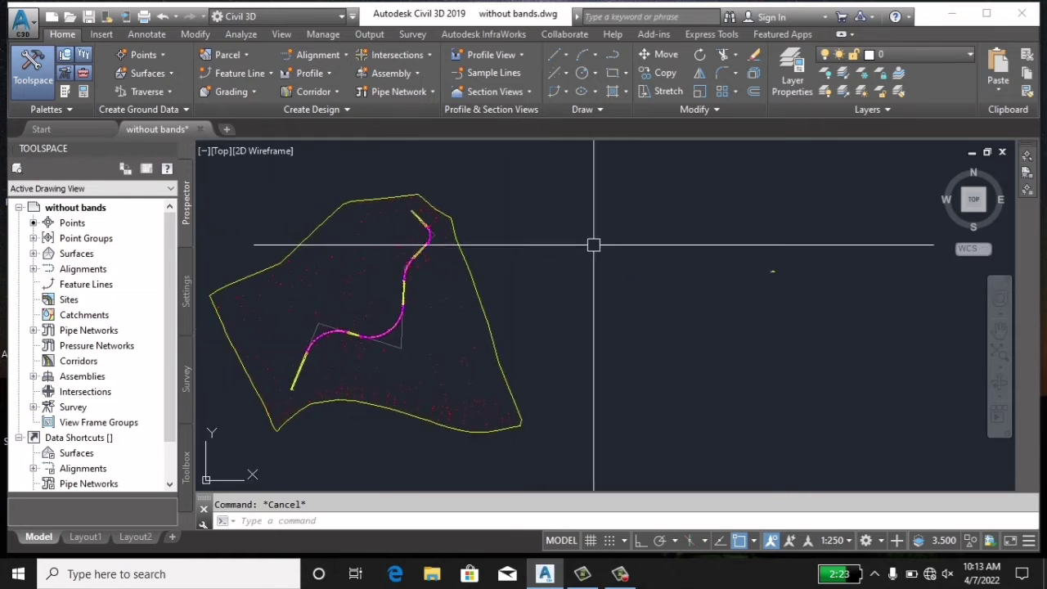
Start Corridor - 1 on Alignment - 1 and Profile - (1) with Assembly -1, targeting Surface1.
click(333, 89)
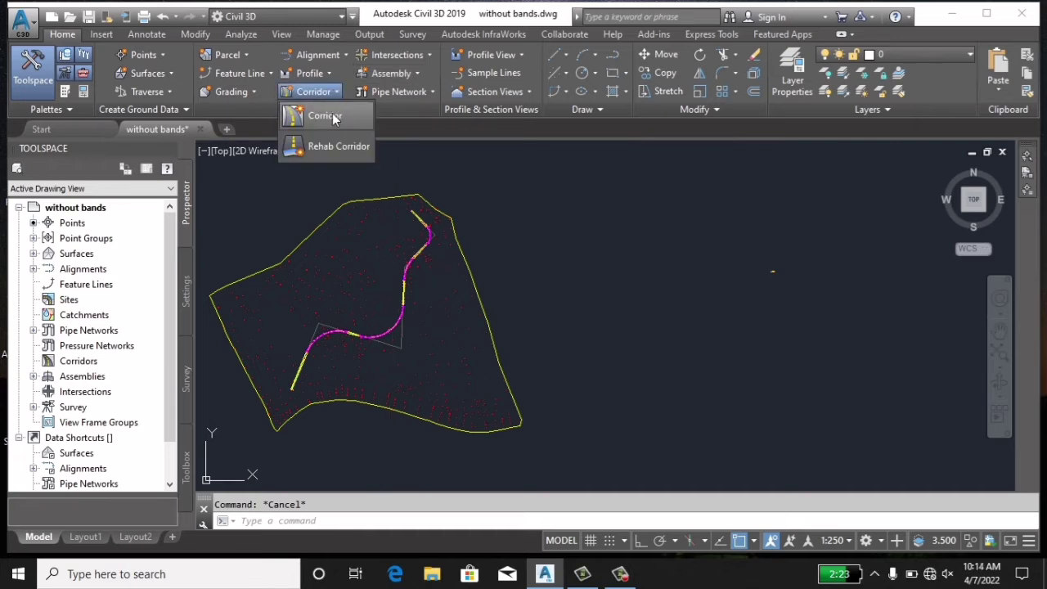
click(333, 117)
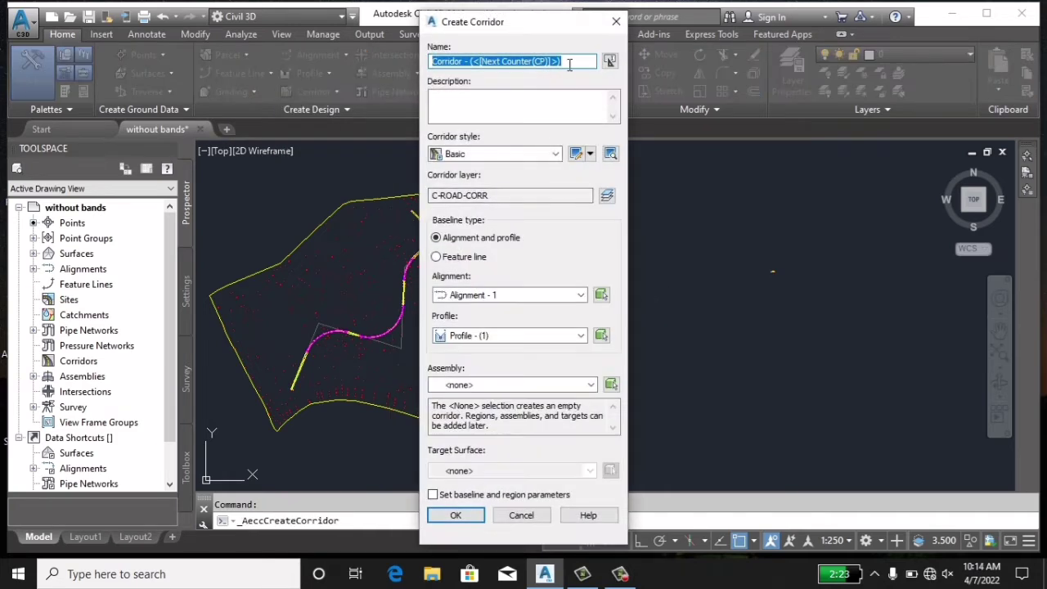
drag(569, 64, 536, 60)
click(468, 338)
click(476, 385)
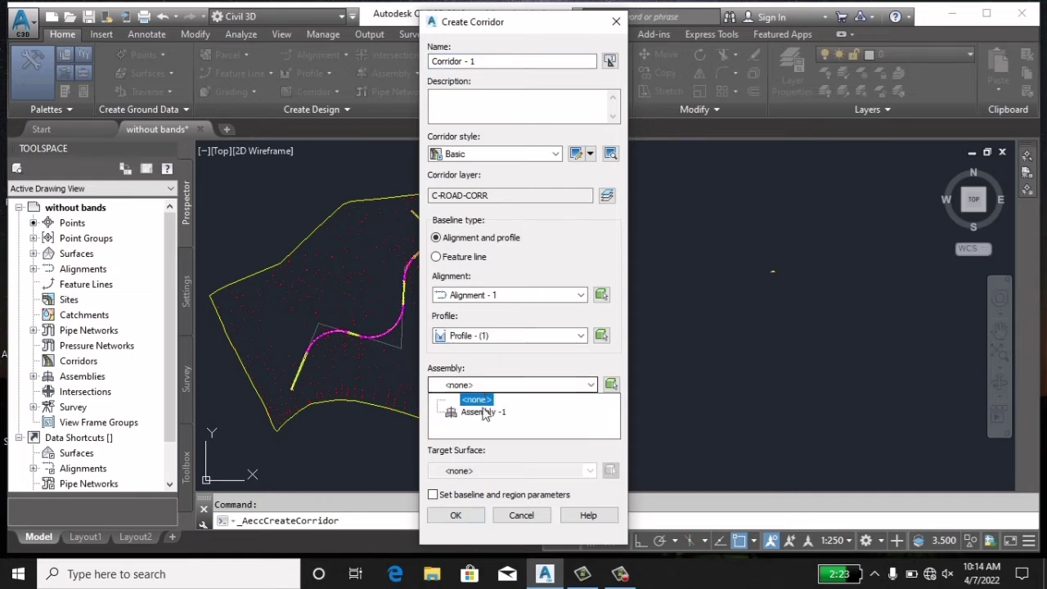
click(485, 413)
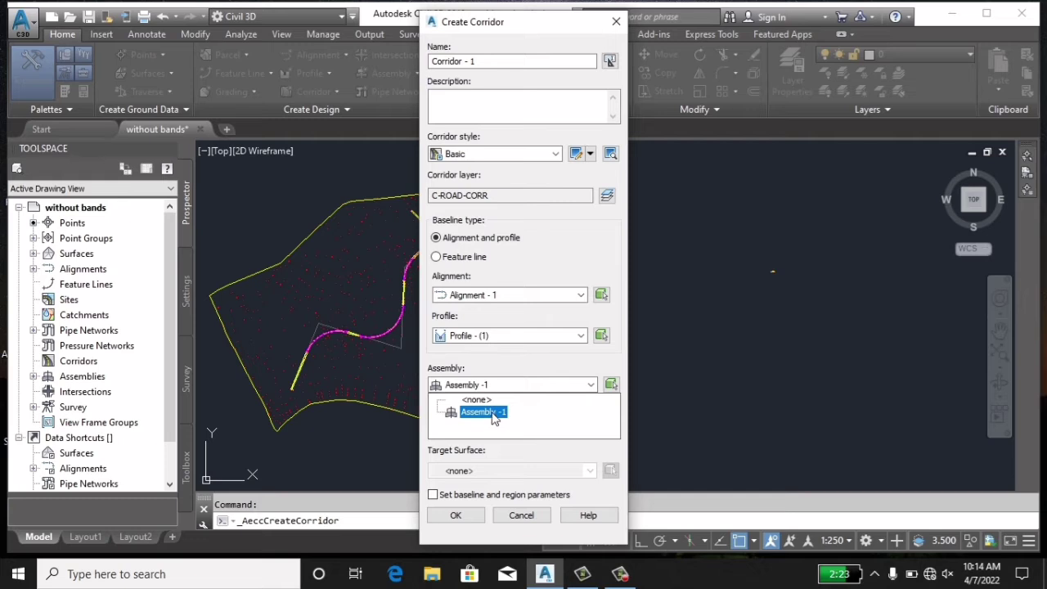
click(491, 413)
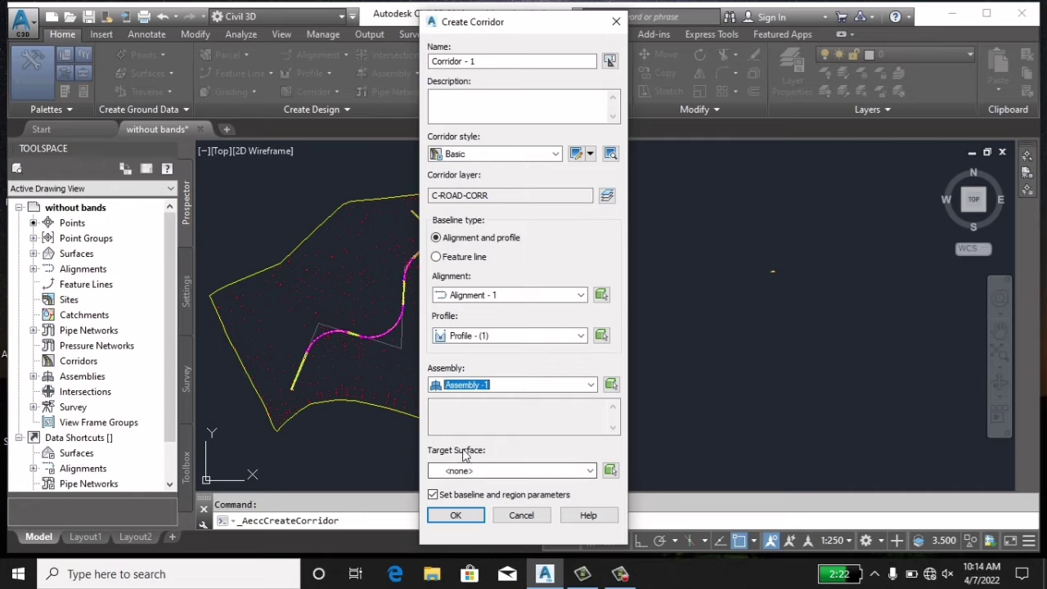
click(486, 475)
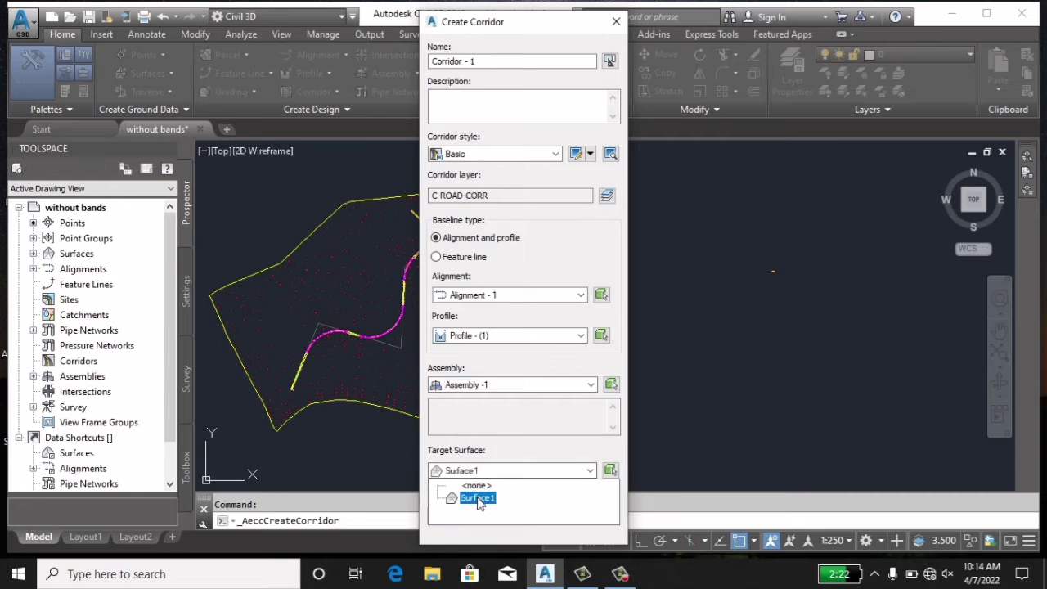
click(479, 498)
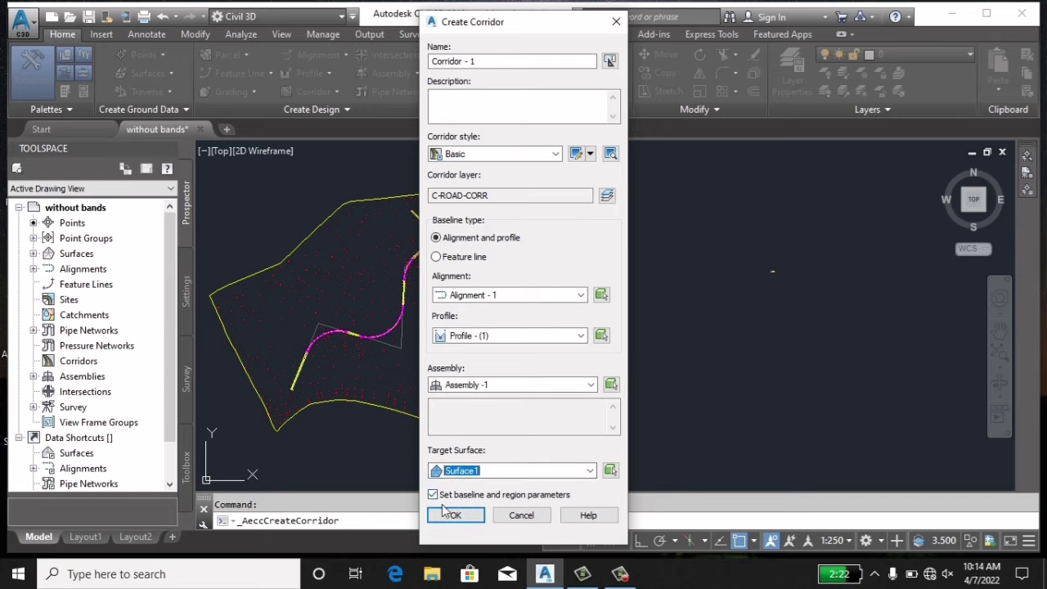
Set the corridor region's assembly insertion frequency to 35 m.
click(458, 515)
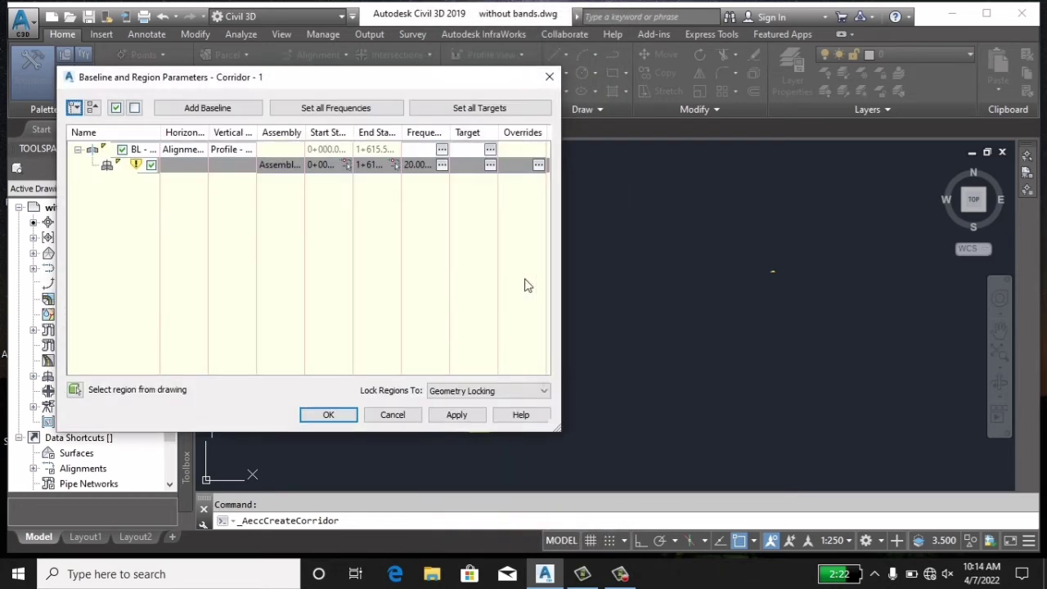
click(442, 166)
text(35)
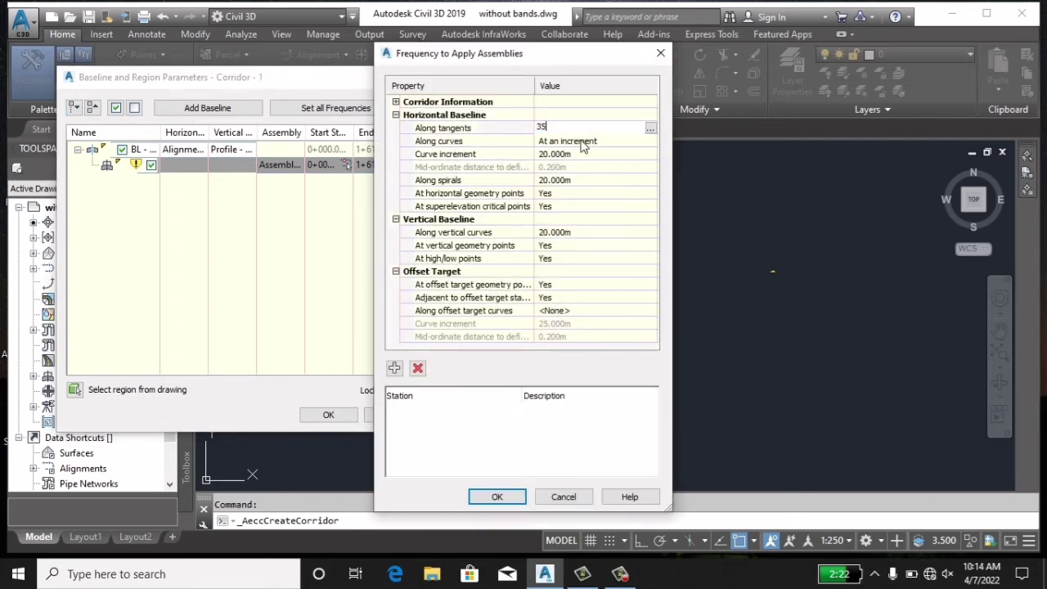
key(Return)
click(576, 154)
text(35)
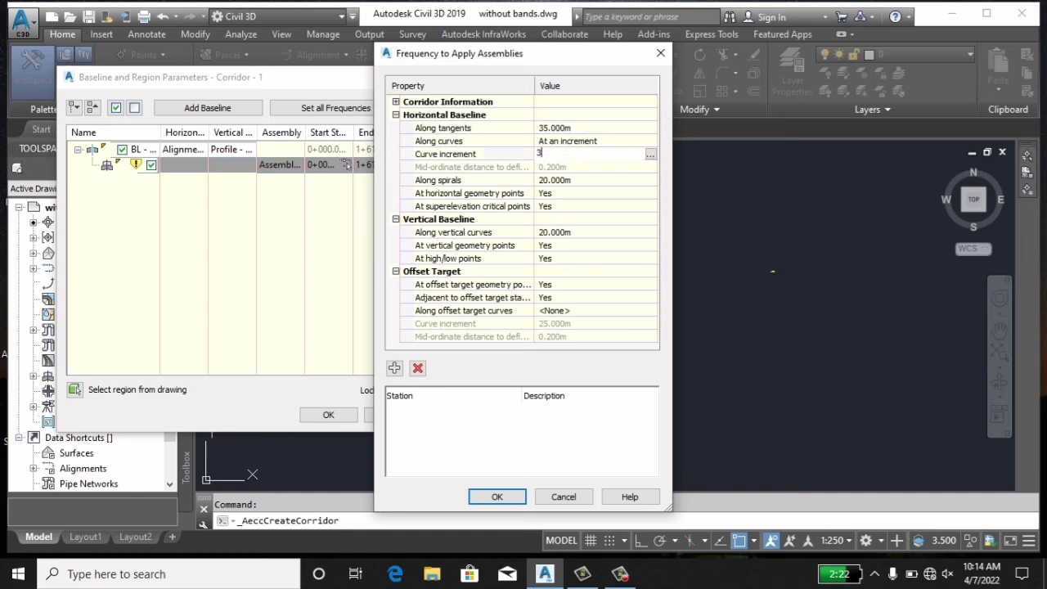
click(500, 500)
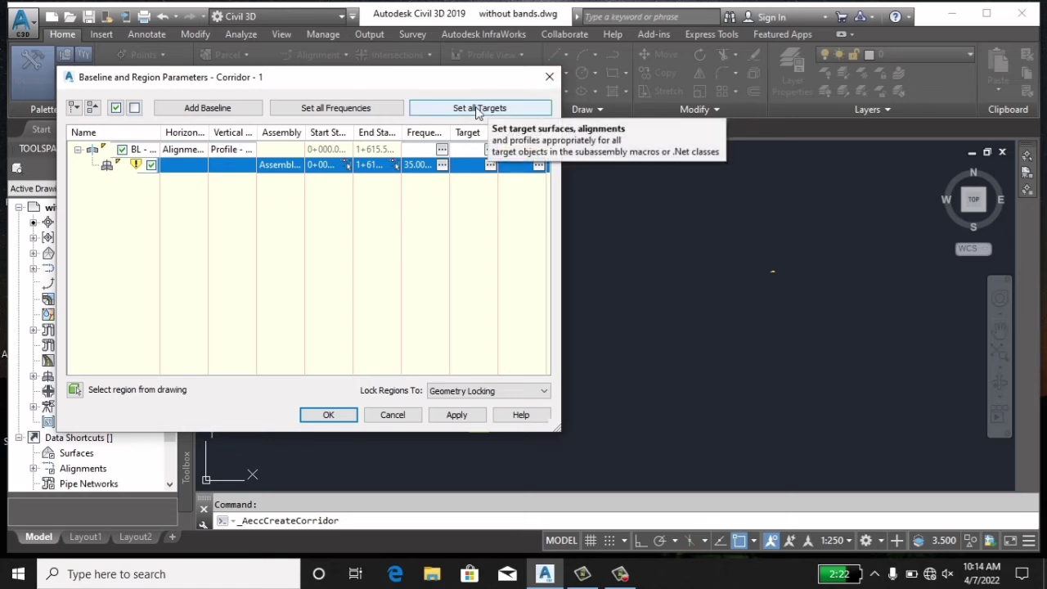
Map Surface1 to all surface targets and build Corridor - 1.
click(476, 113)
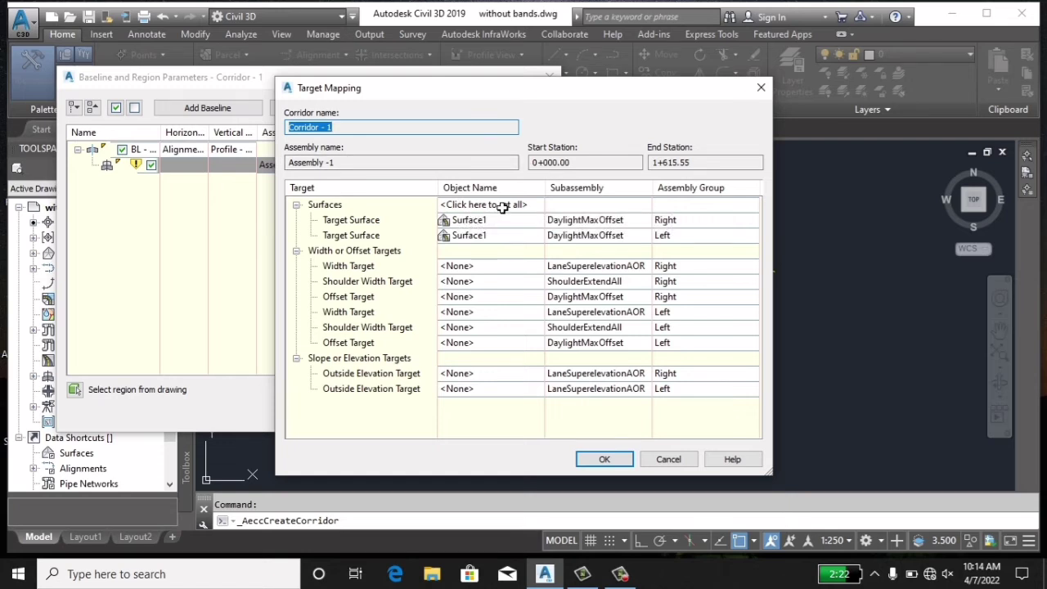
click(501, 206)
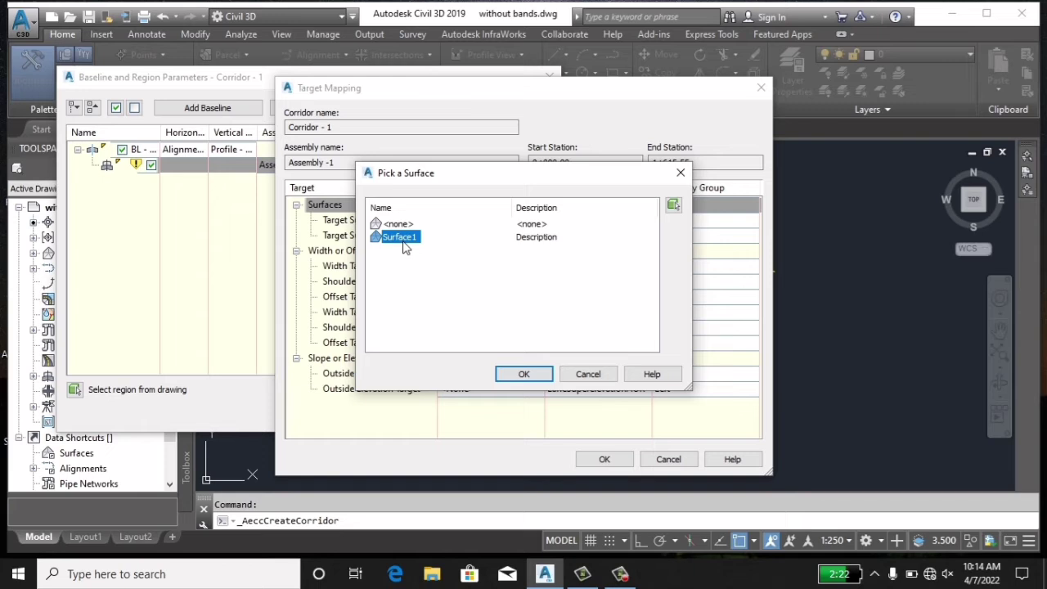
click(521, 374)
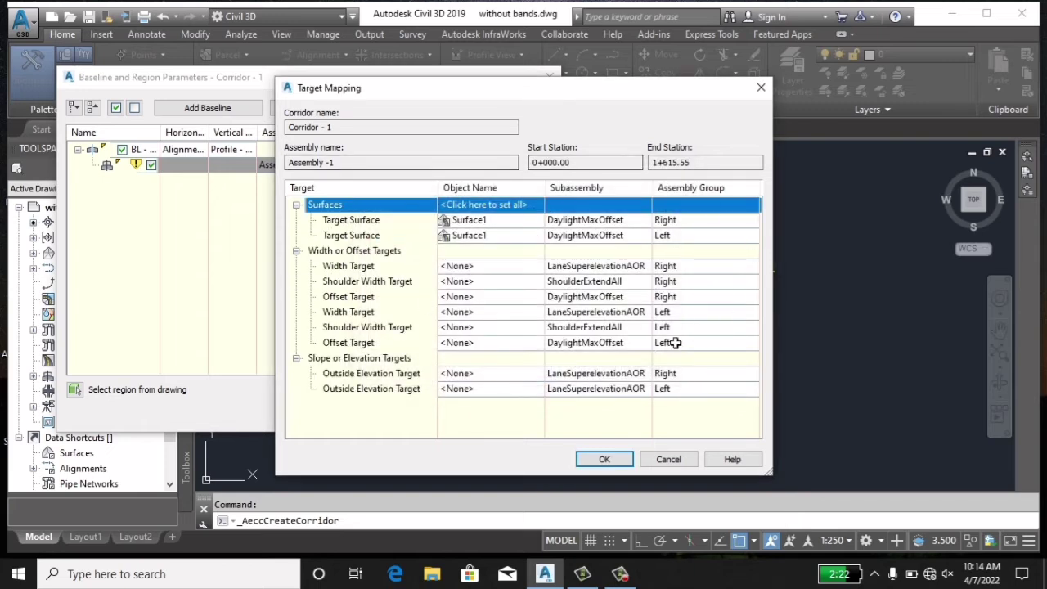
click(626, 462)
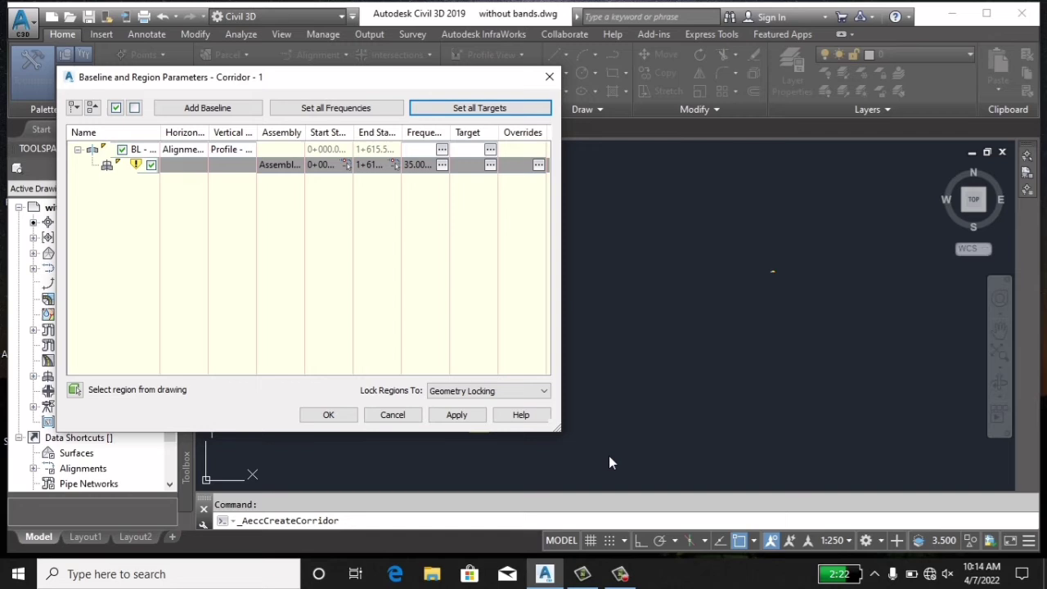
click(334, 418)
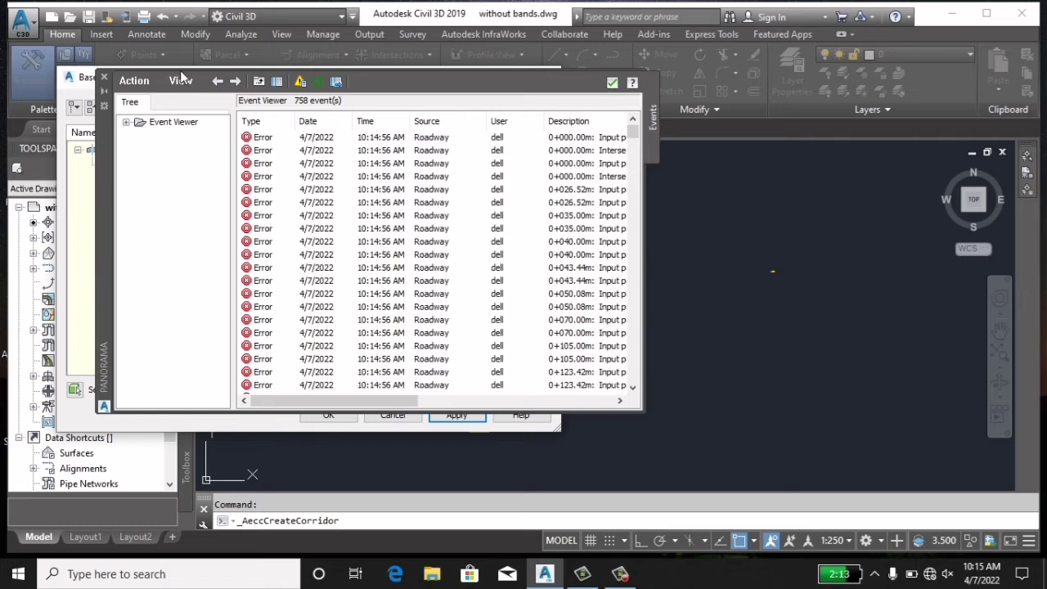
click(326, 416)
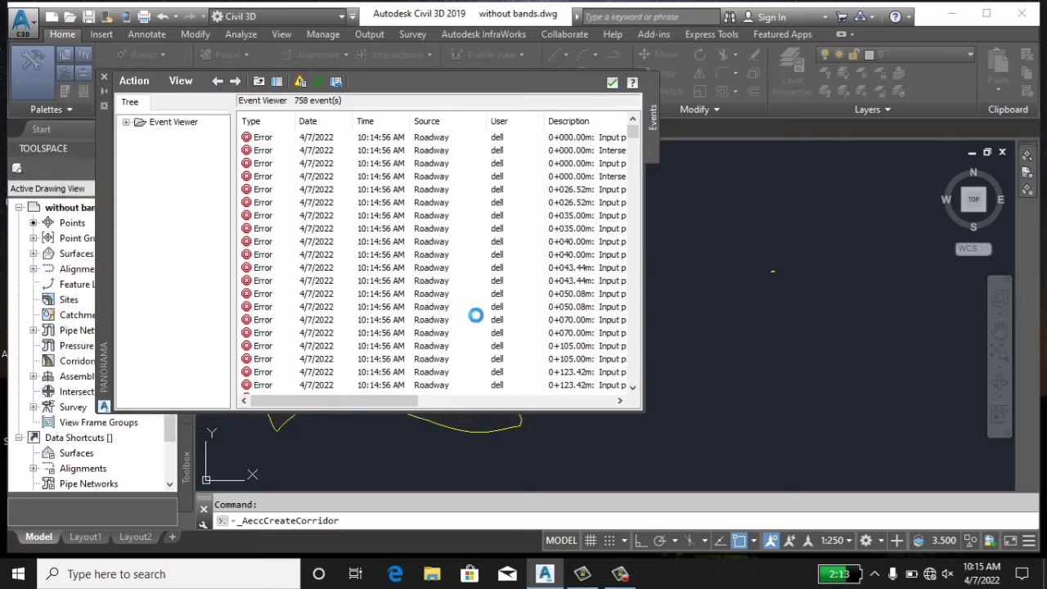
Close the Panorama Event Viewer and zoom in on the newly built corridor.
click(611, 82)
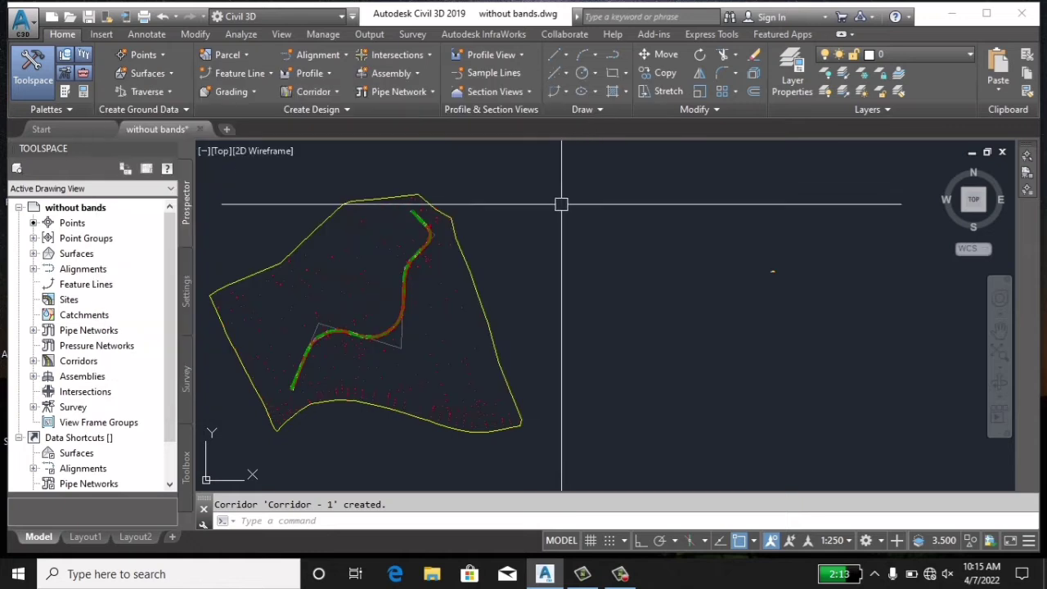
scroll(408, 297, up, 5)
scroll(435, 295, up, 3)
scroll(458, 310, down, 8)
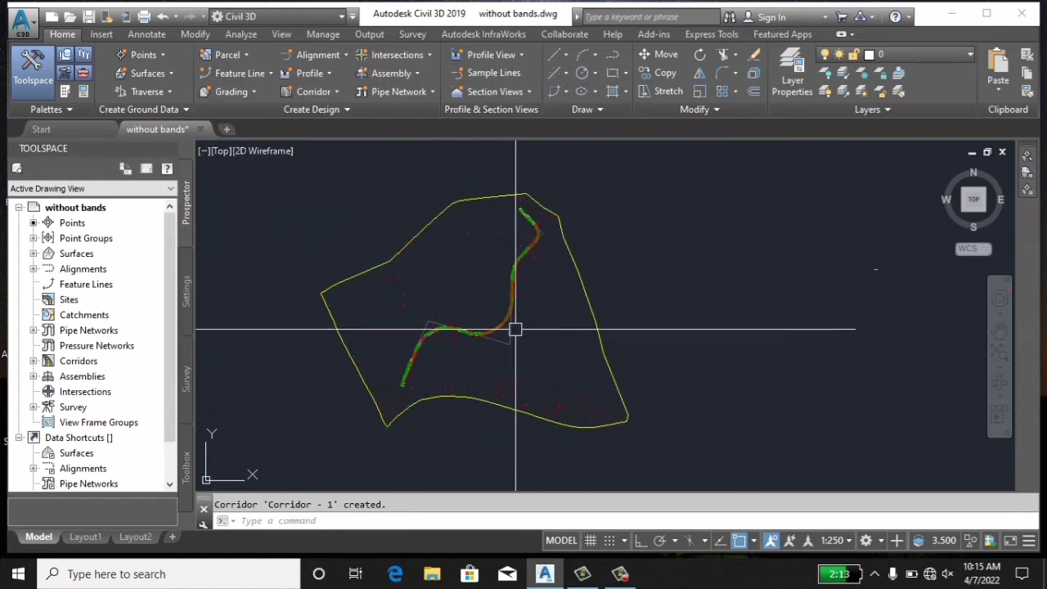
scroll(415, 341, up, 5)
scroll(479, 292, up, 3)
scroll(487, 279, up, 3)
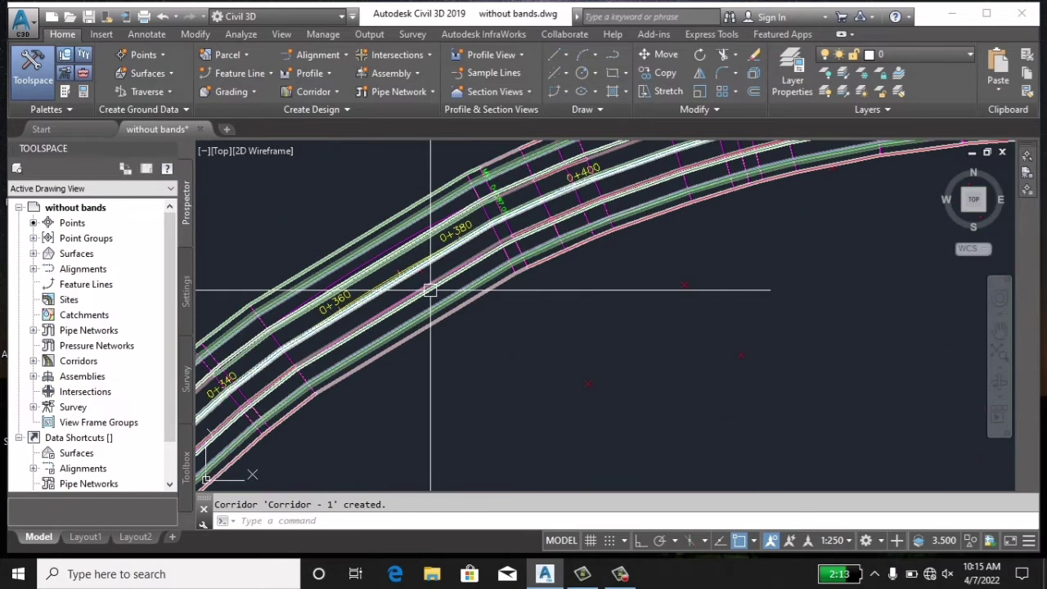
Zoom along Corridor - 1 to inspect its lanes, shoulders and daylight lines at various stations.
scroll(432, 280, down, 5)
scroll(534, 299, up, 4)
scroll(619, 276, down, 2)
scroll(619, 276, up, 2)
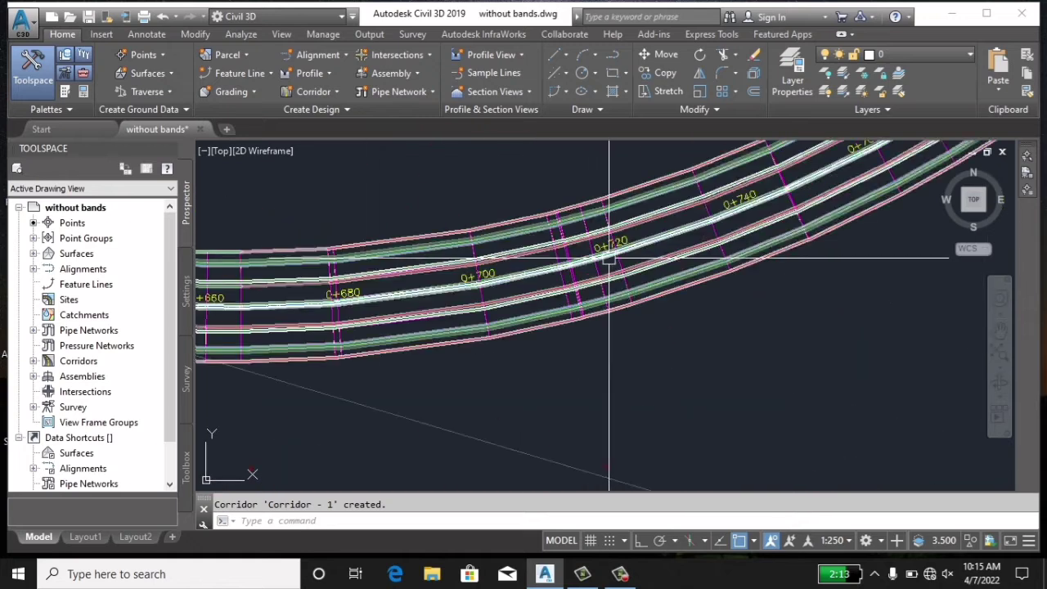
scroll(336, 438, up, 2)
scroll(483, 345, down, 4)
scroll(483, 344, up, 2)
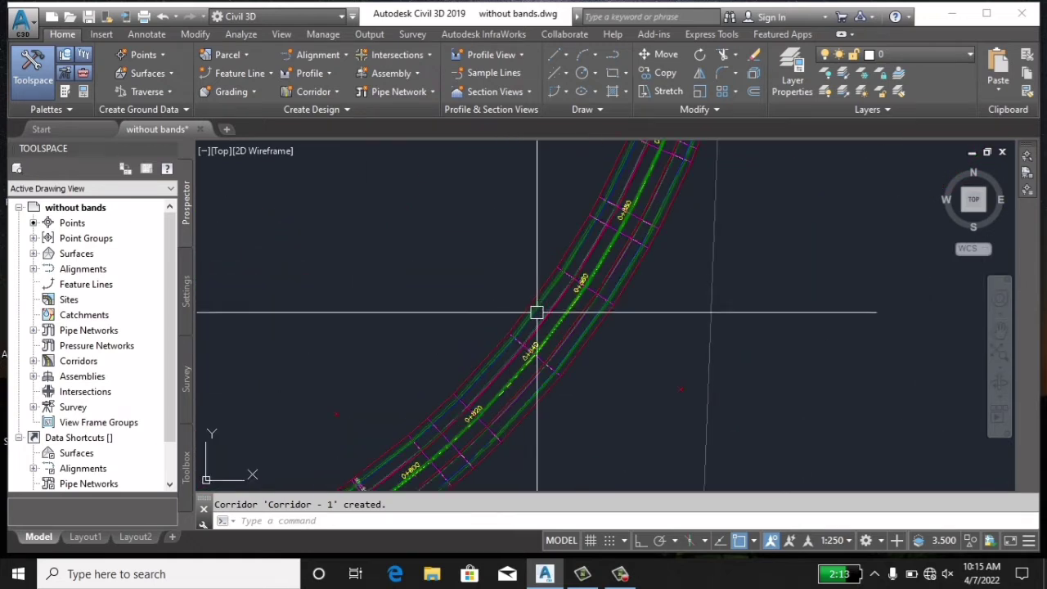
scroll(538, 311, up, 3)
scroll(565, 327, up, 1)
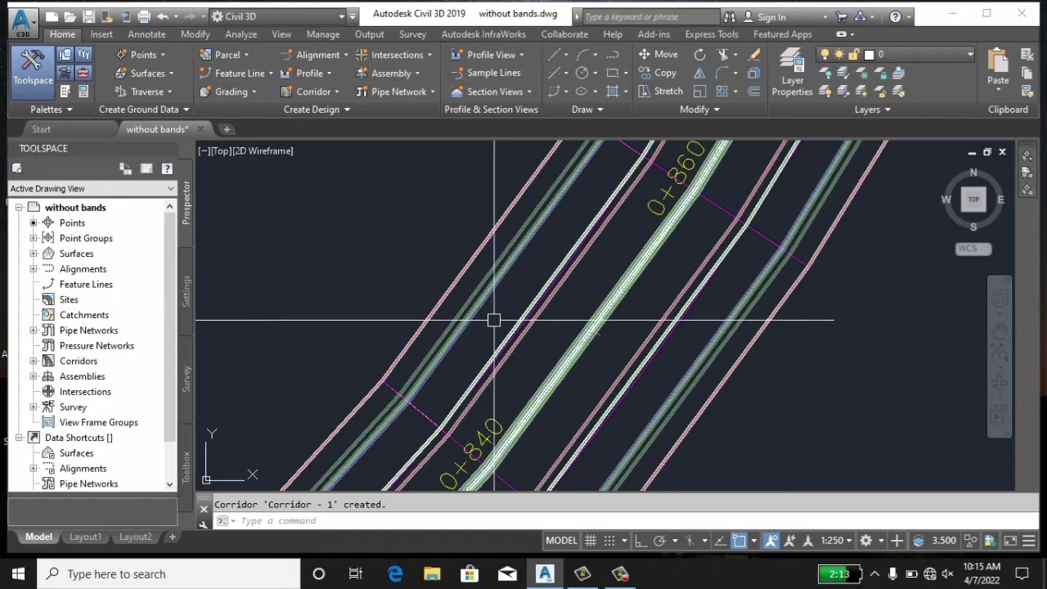
scroll(551, 369, down, 3)
scroll(539, 327, down, 2)
scroll(593, 215, up, 2)
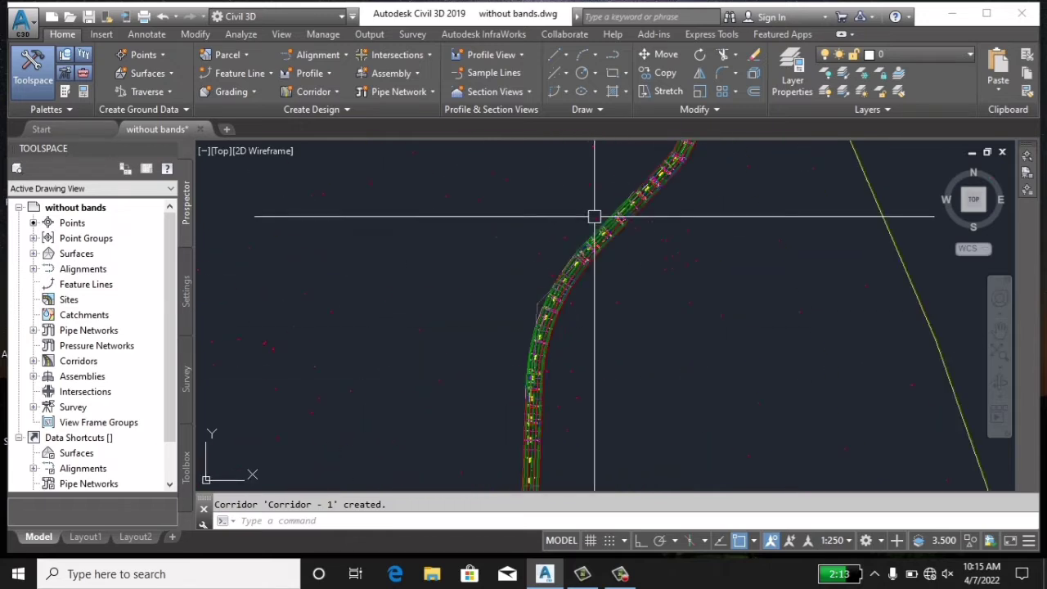
scroll(573, 286, up, 1)
scroll(507, 393, down, 1)
scroll(507, 401, up, 2)
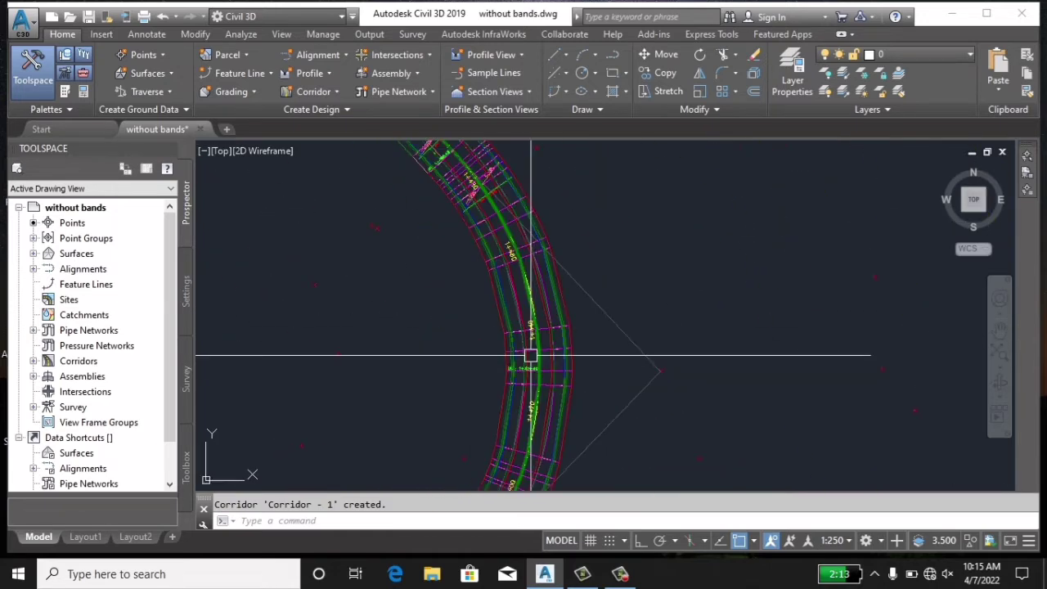
scroll(493, 303, down, 3)
scroll(519, 290, up, 4)
scroll(527, 291, up, 1)
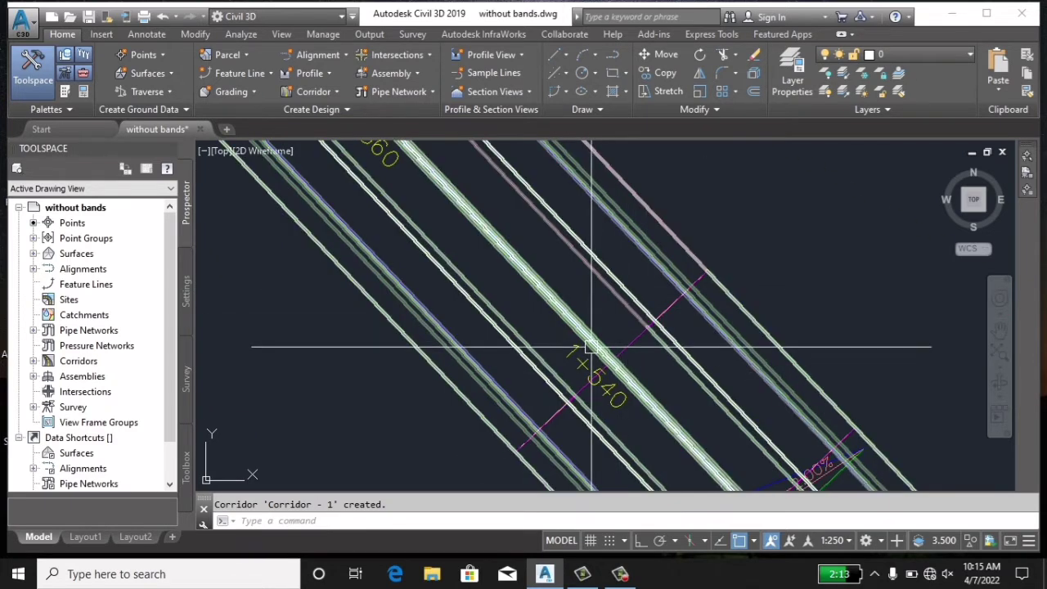
scroll(589, 327, down, 3)
scroll(630, 289, down, 3)
scroll(629, 289, down, 2)
scroll(628, 288, up, 2)
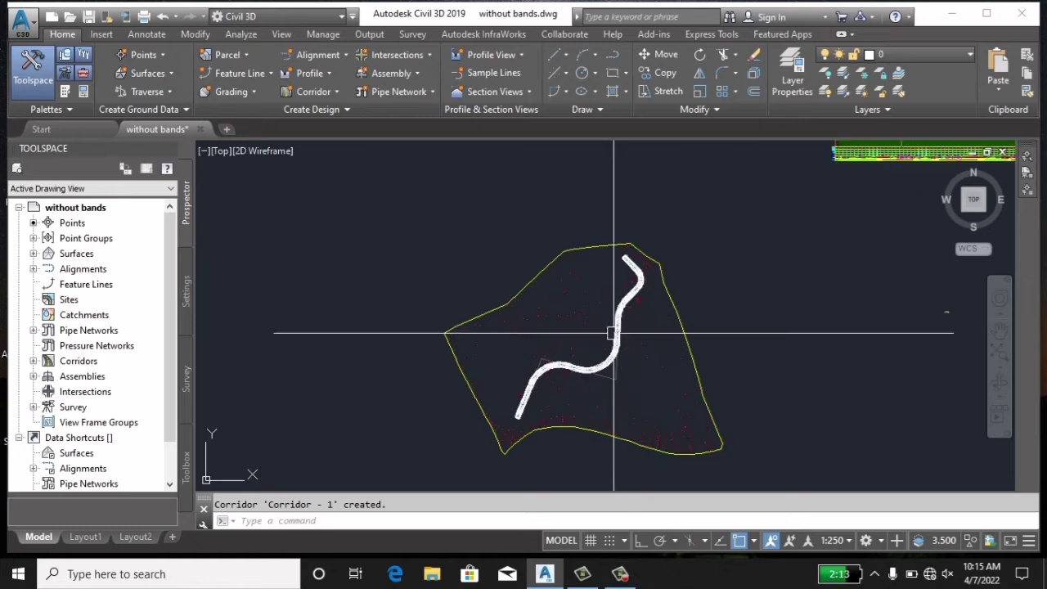
scroll(597, 348, up, 3)
scroll(587, 346, up, 2)
scroll(582, 347, up, 2)
scroll(582, 348, down, 1)
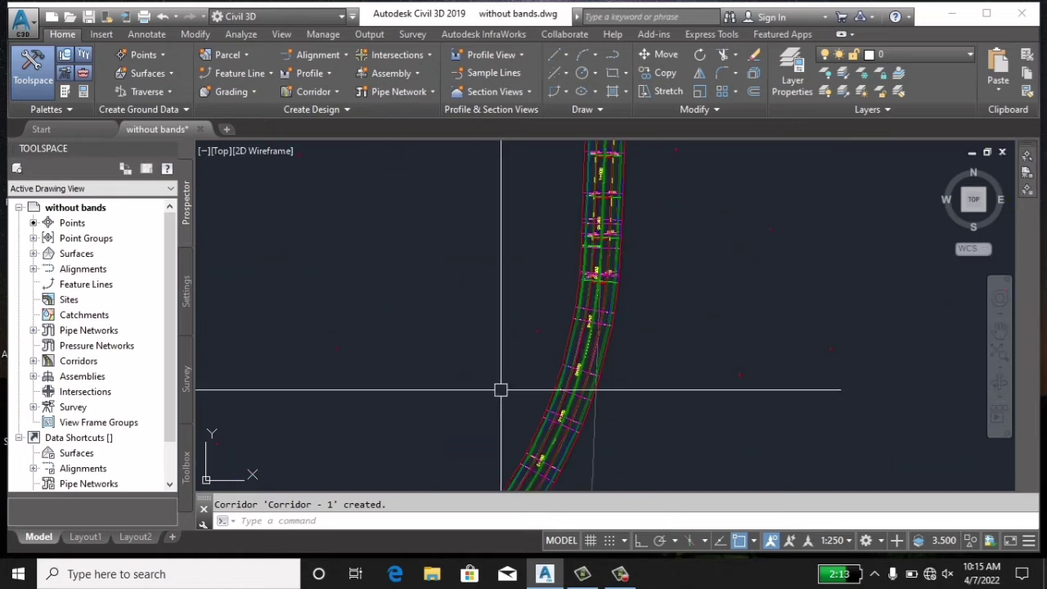
scroll(583, 347, down, 1)
scroll(580, 347, down, 2)
scroll(576, 343, up, 2)
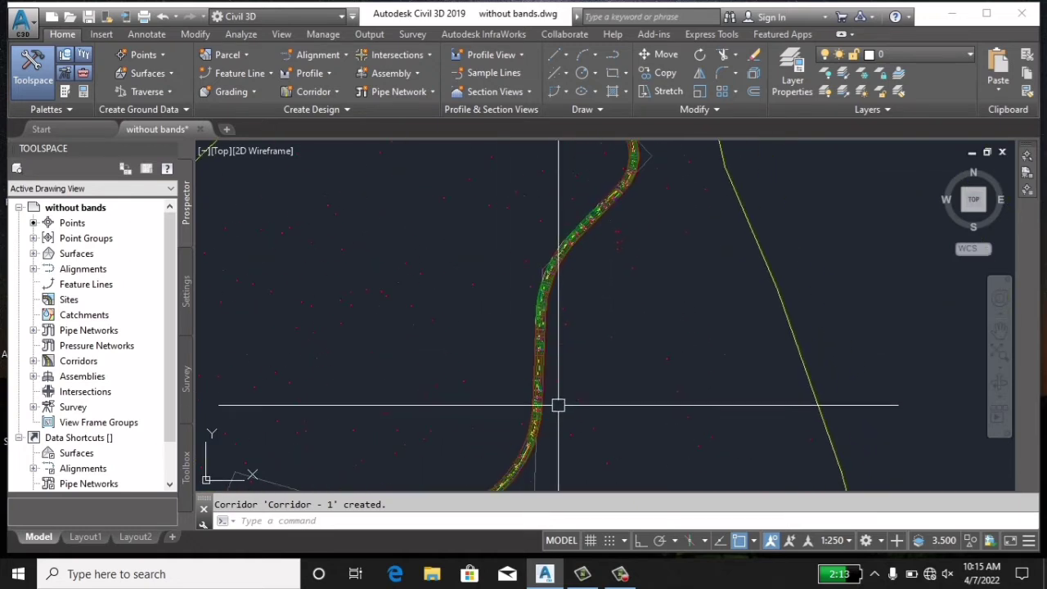
scroll(559, 402, up, 2)
scroll(547, 374, down, 2)
scroll(556, 332, up, 2)
scroll(535, 332, up, 2)
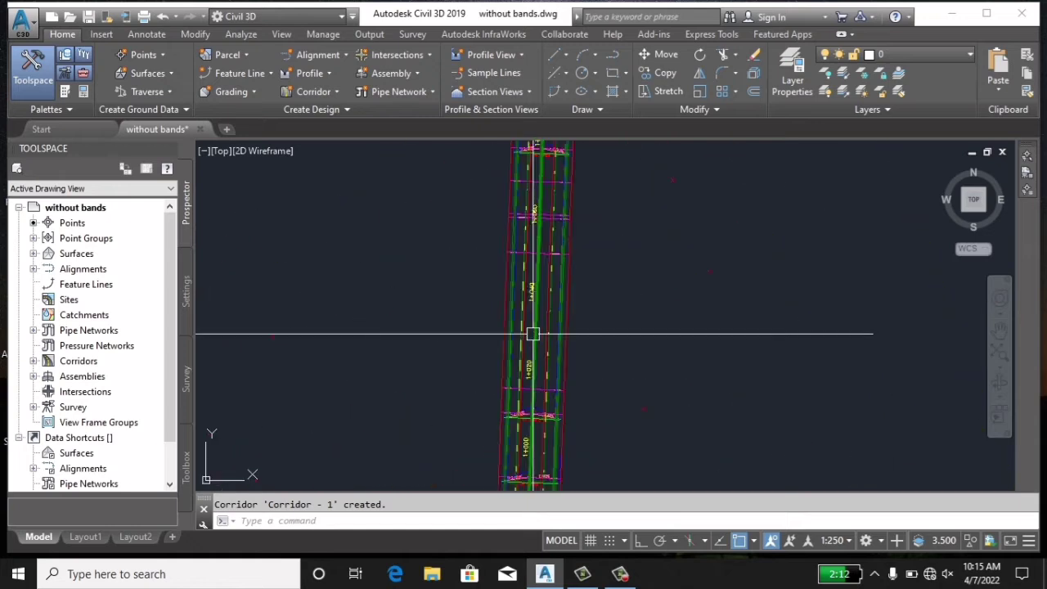
scroll(514, 392, up, 1)
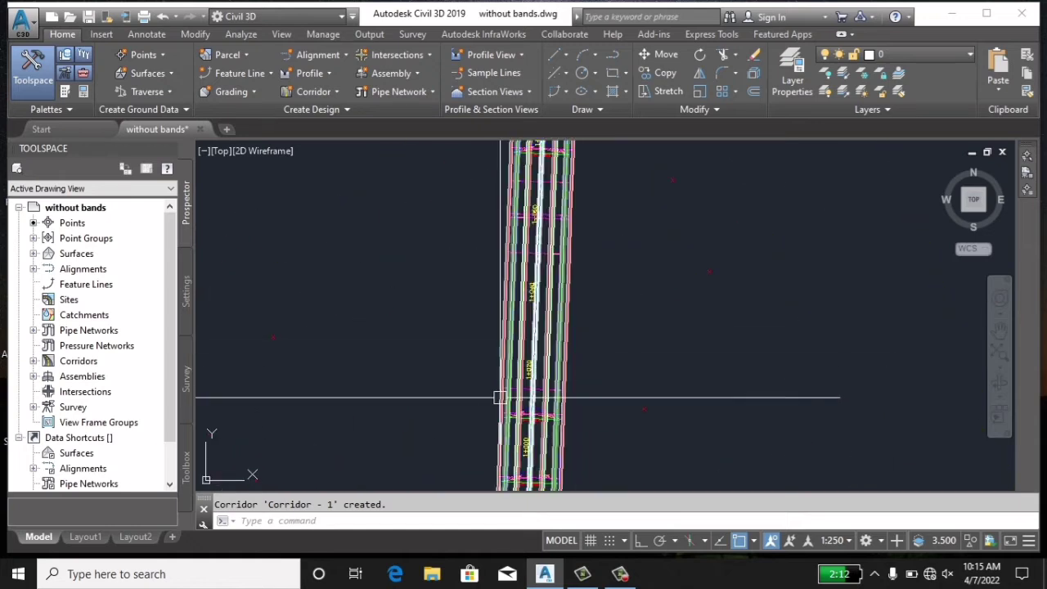
Start a Drive through Corridor - 1 following its Crown feature line in Conceptual style.
click(549, 265)
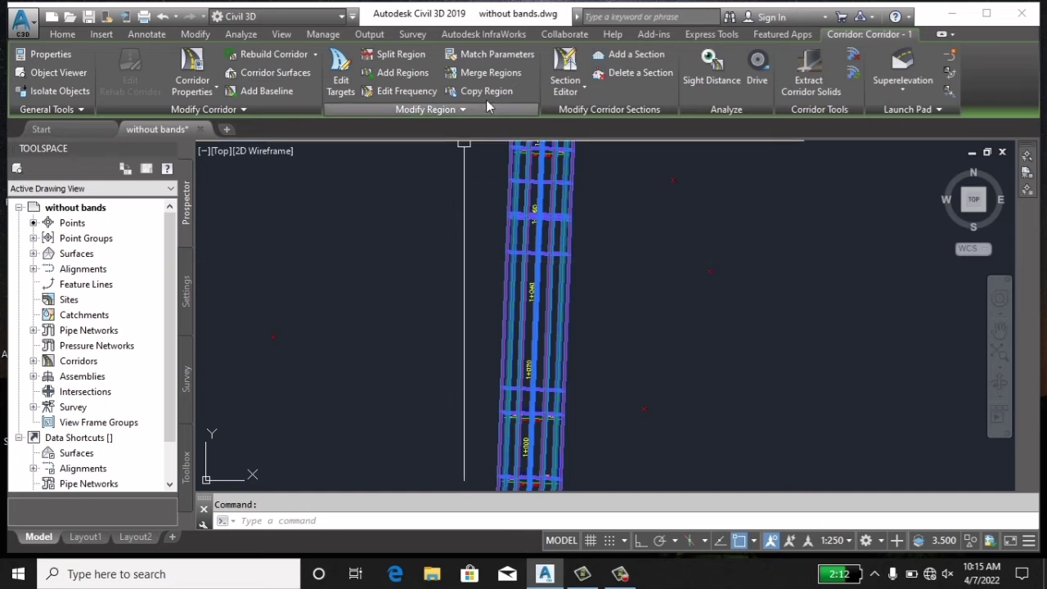
click(758, 72)
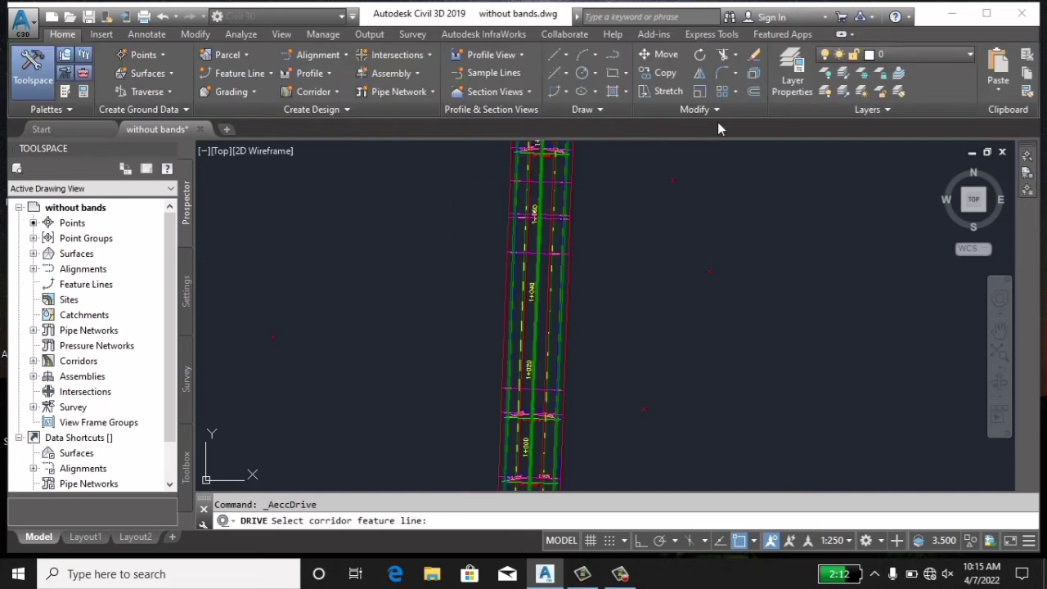
scroll(565, 254, up, 1)
scroll(532, 310, up, 2)
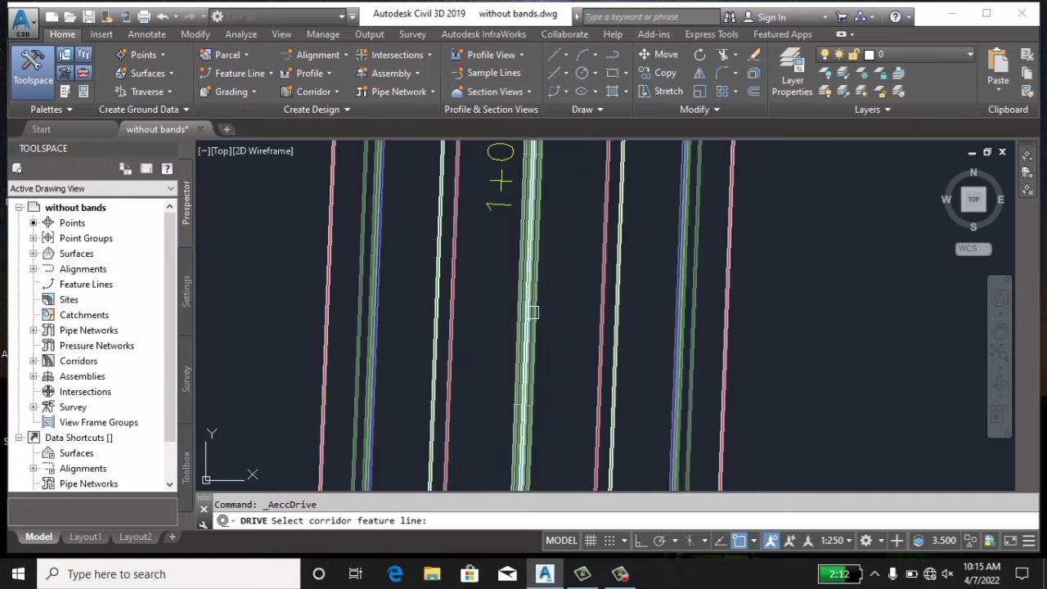
scroll(519, 297, up, 2)
scroll(522, 299, up, 2)
scroll(532, 296, up, 1)
scroll(538, 297, up, 1)
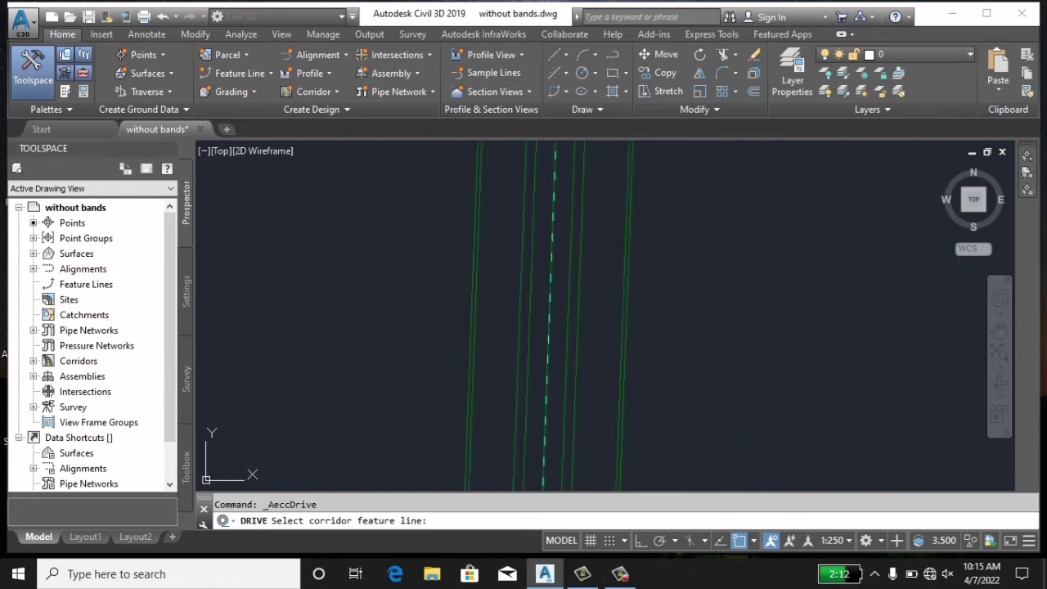
click(537, 297)
click(506, 358)
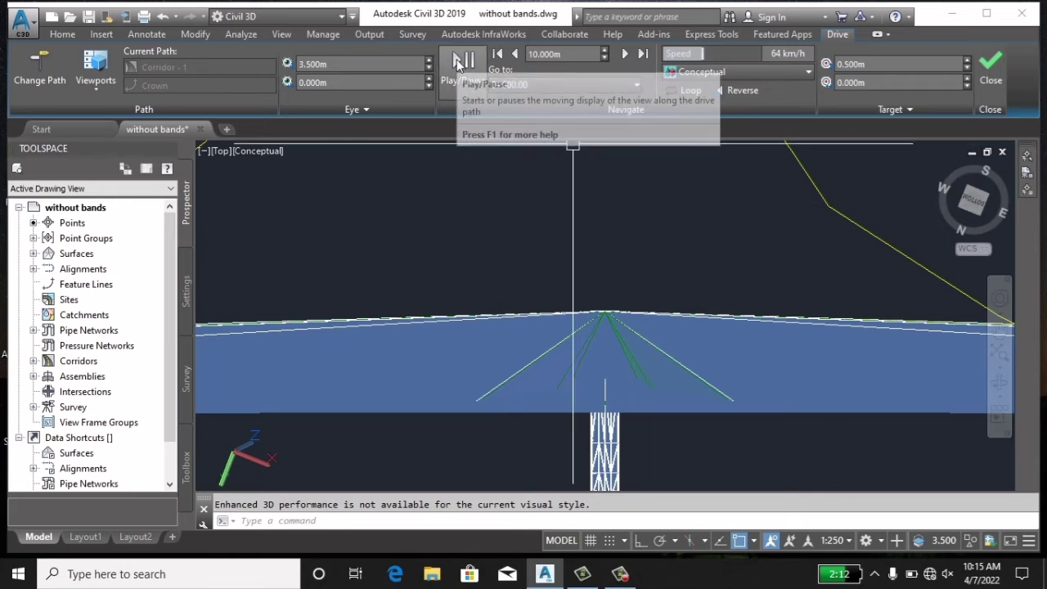
Play the drive animation along Corridor - 1 through to station 2+116.73.
click(457, 66)
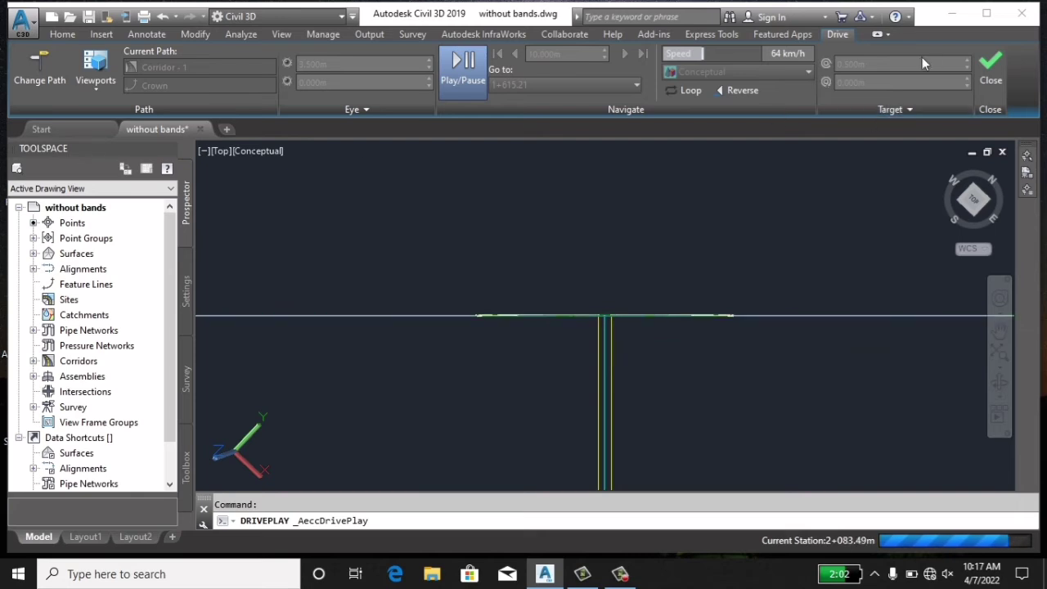
Exit Drive mode back to the 2D Wireframe plan view of the corridor.
click(990, 69)
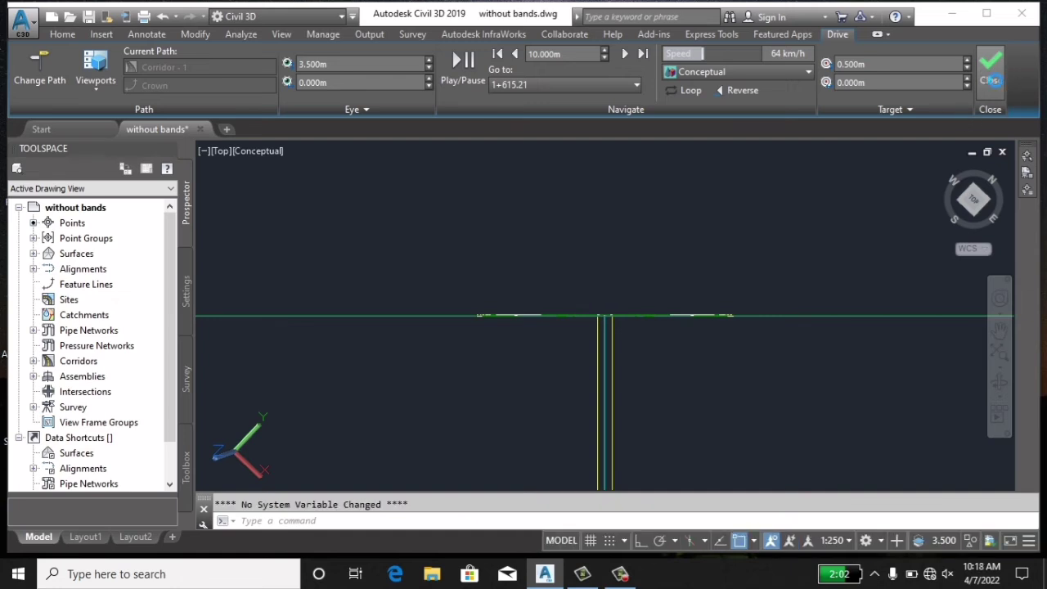
scroll(637, 309, down, 2)
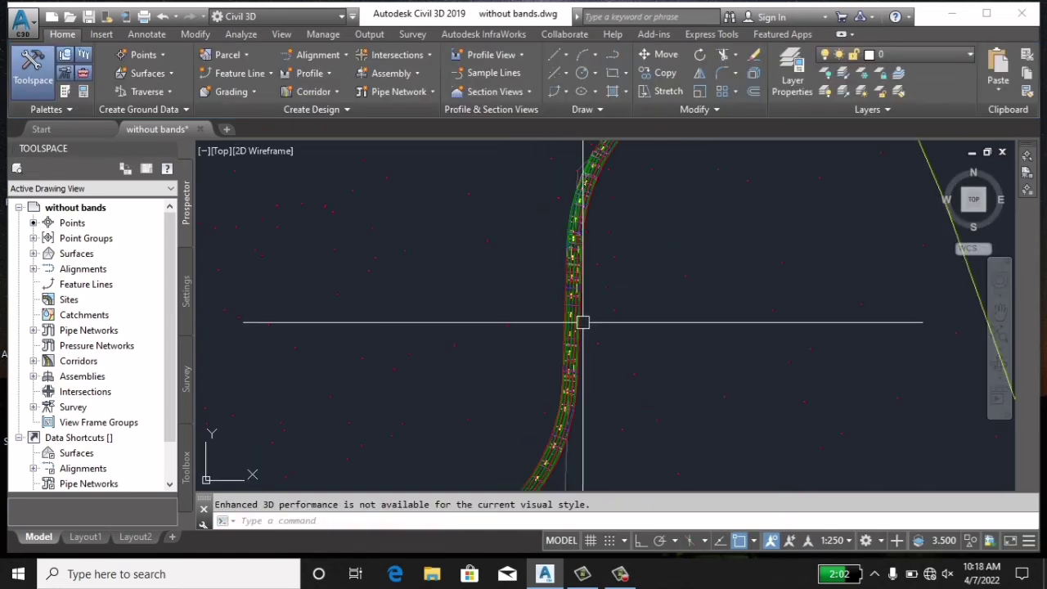
scroll(581, 320, down, 3)
scroll(584, 311, down, 4)
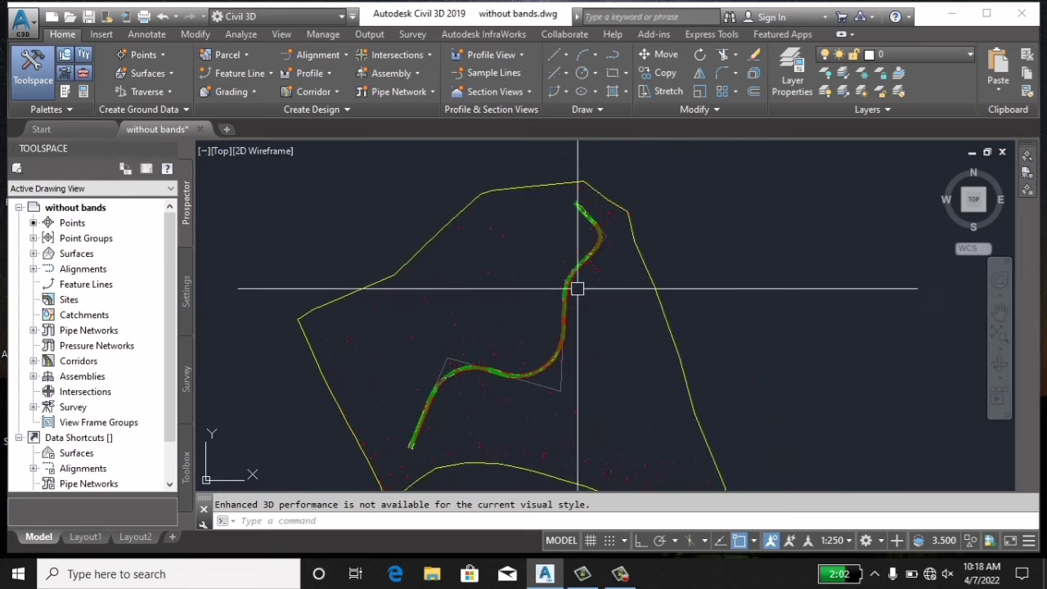
scroll(575, 287, up, 3)
scroll(573, 245, up, 2)
Frame stations 1+240–1+260 and select the corridor there.
middle_drag(577, 221, 528, 240)
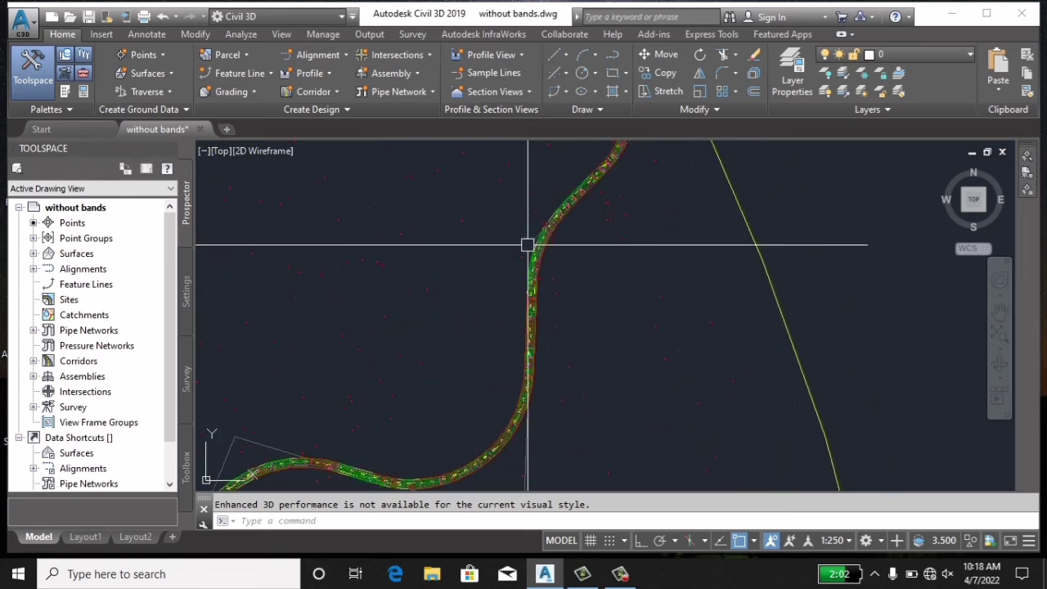
scroll(528, 240, up, 3)
scroll(529, 287, down, 2)
scroll(529, 278, up, 1)
scroll(529, 278, up, 2)
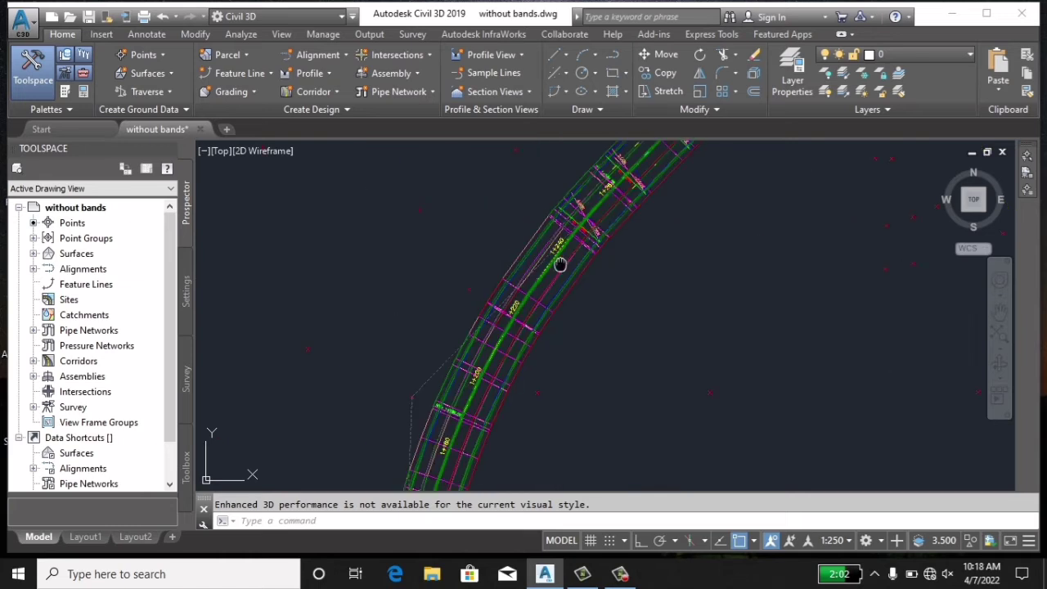
scroll(561, 264, up, 2)
scroll(483, 342, up, 1)
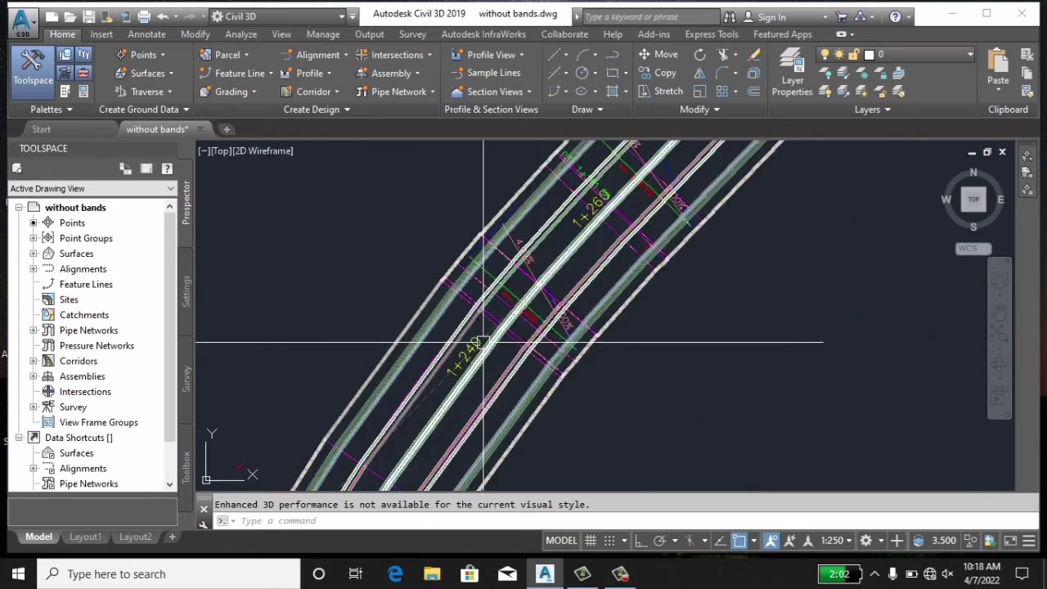
click(444, 302)
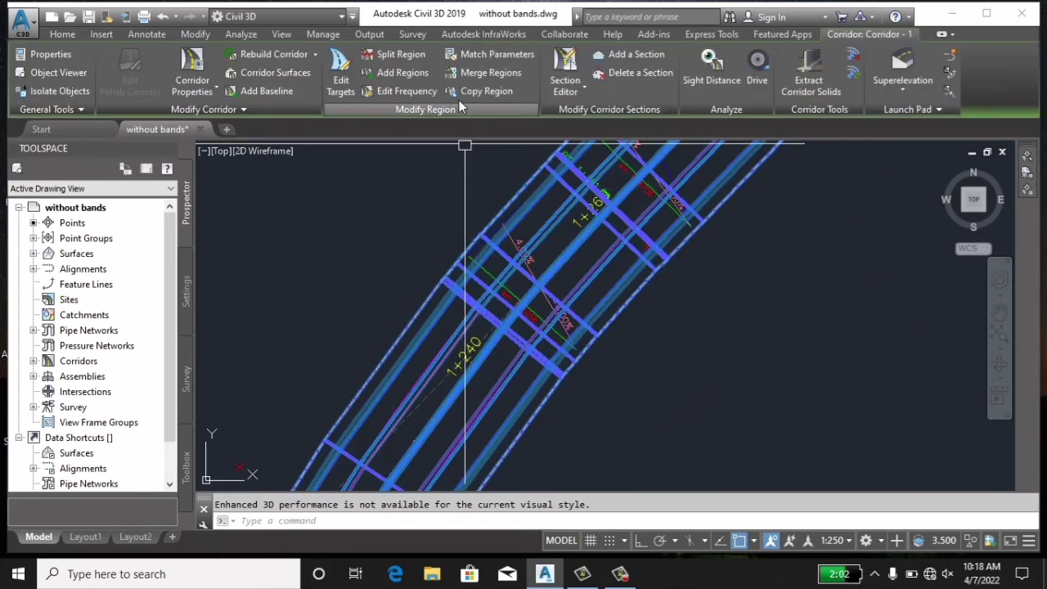
Set the Section Editor viewport layout to Two: Horizontal, with Profile above and Section below.
click(584, 86)
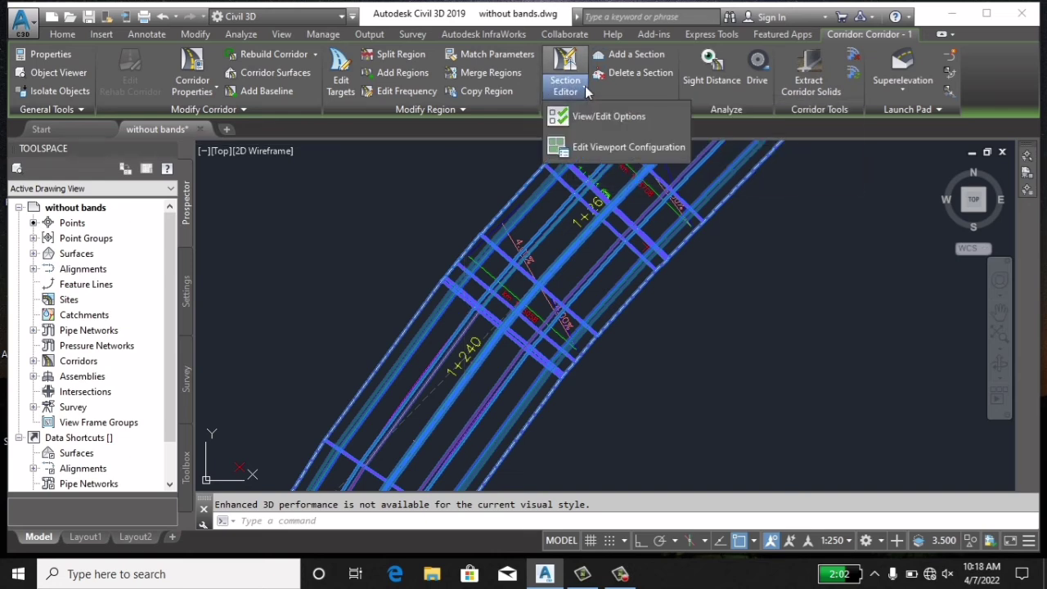
click(615, 148)
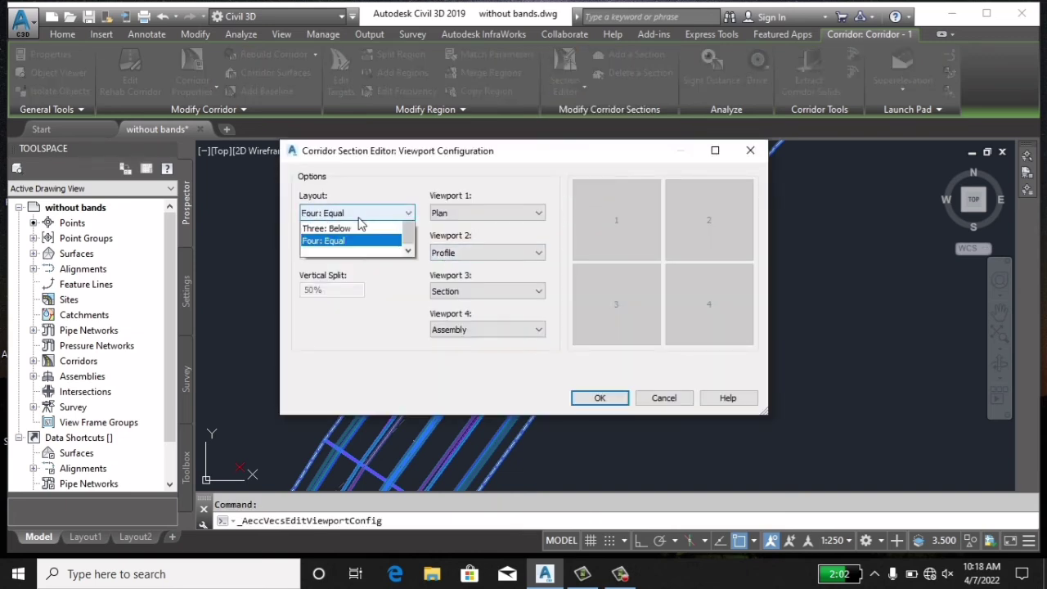
click(353, 242)
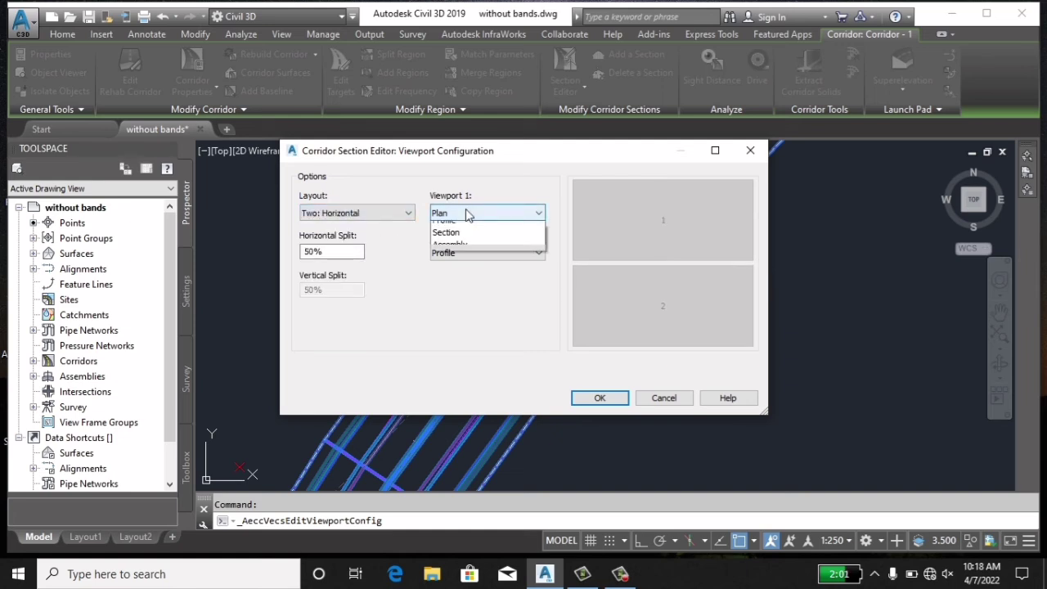
click(446, 255)
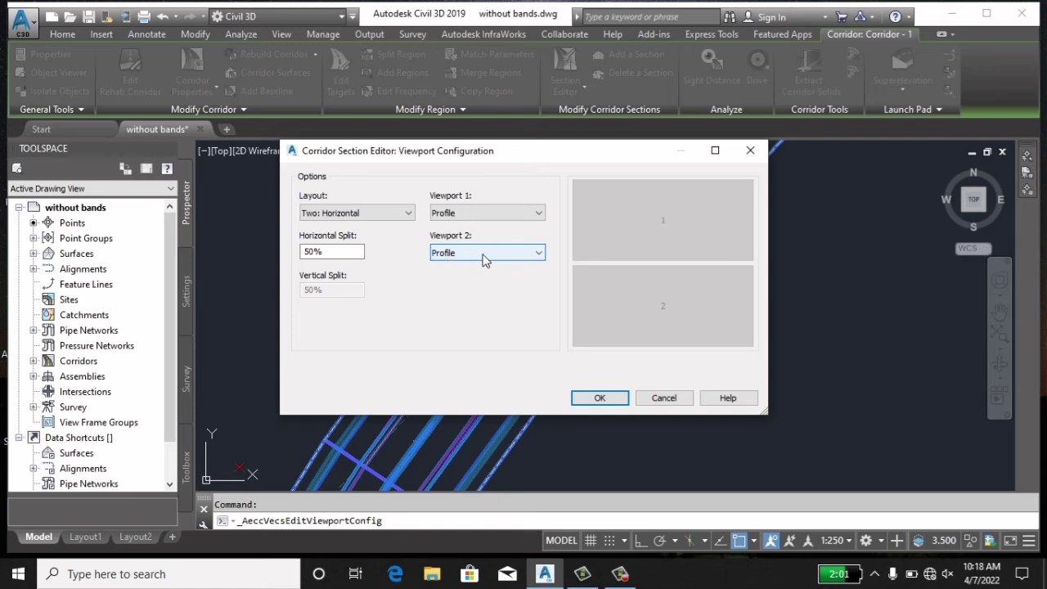
click(484, 256)
click(462, 306)
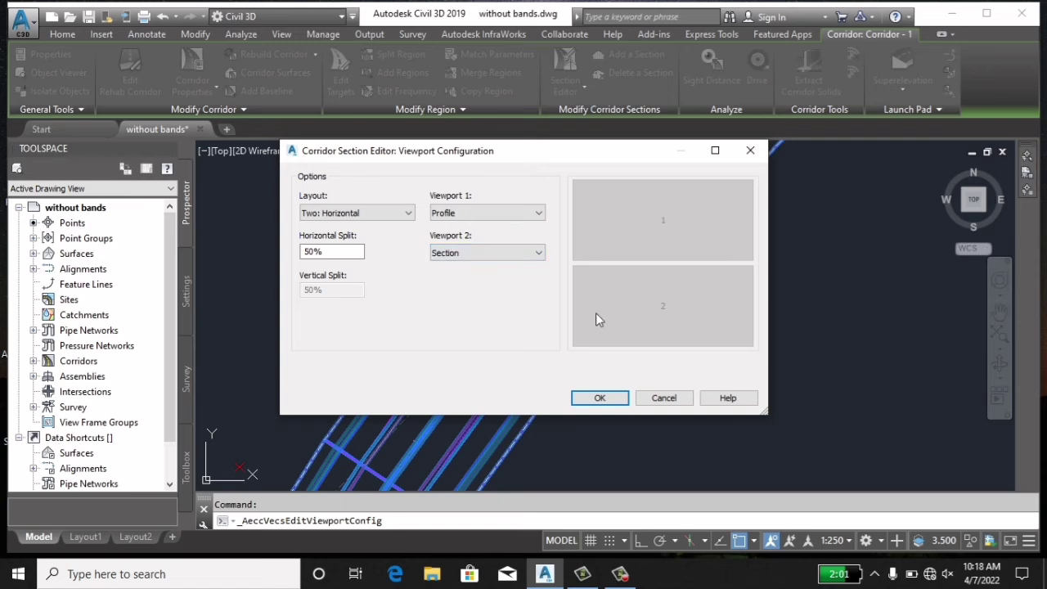
click(604, 398)
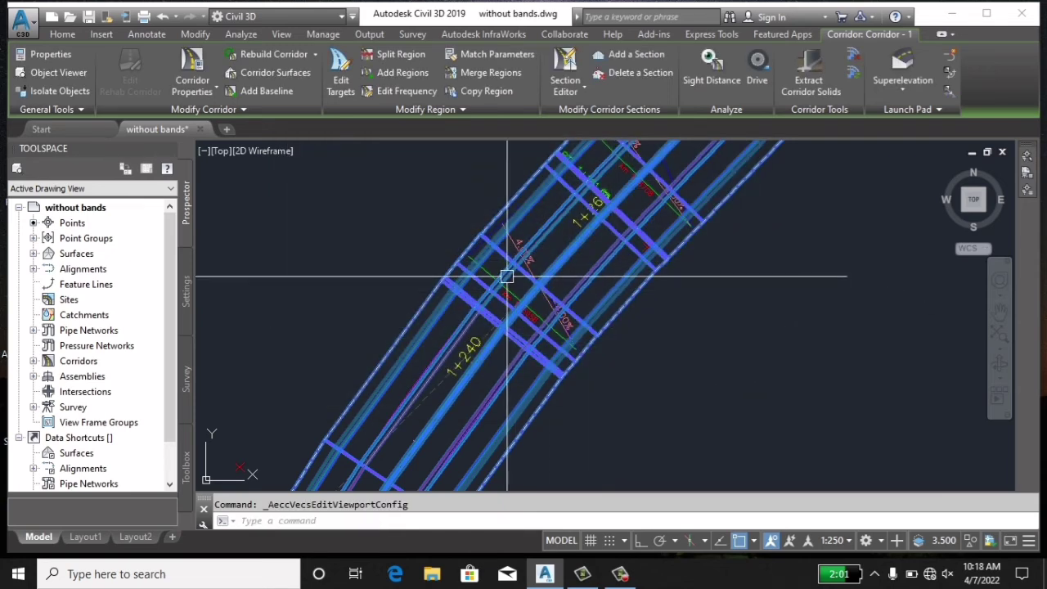
scroll(504, 276, down, 3)
scroll(509, 275, down, 3)
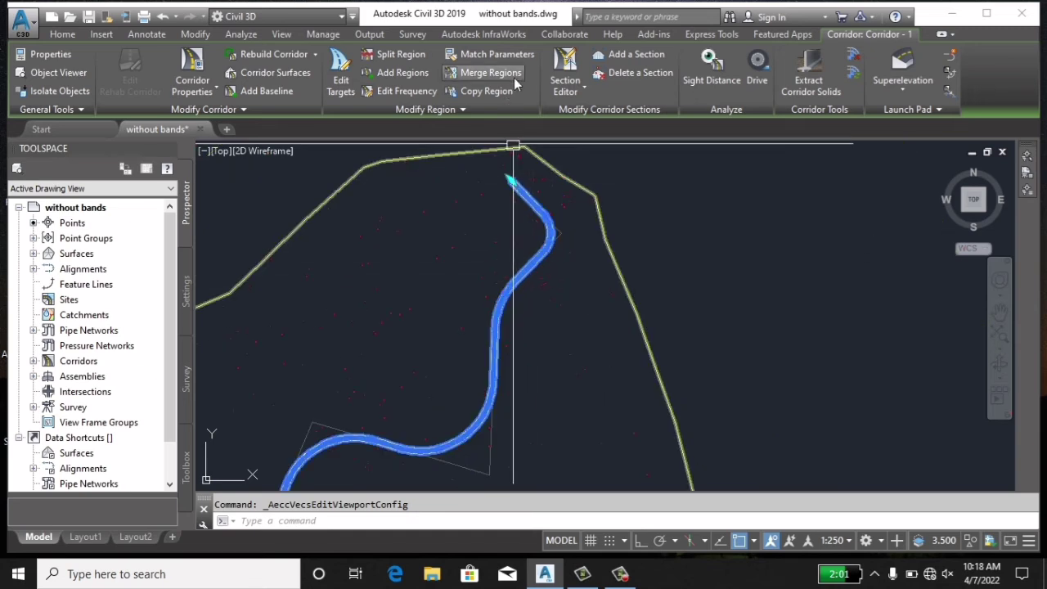
Open the Section Editor at station 0+000.00m and change the annotation scale from 1:250 to 1:150.
click(564, 69)
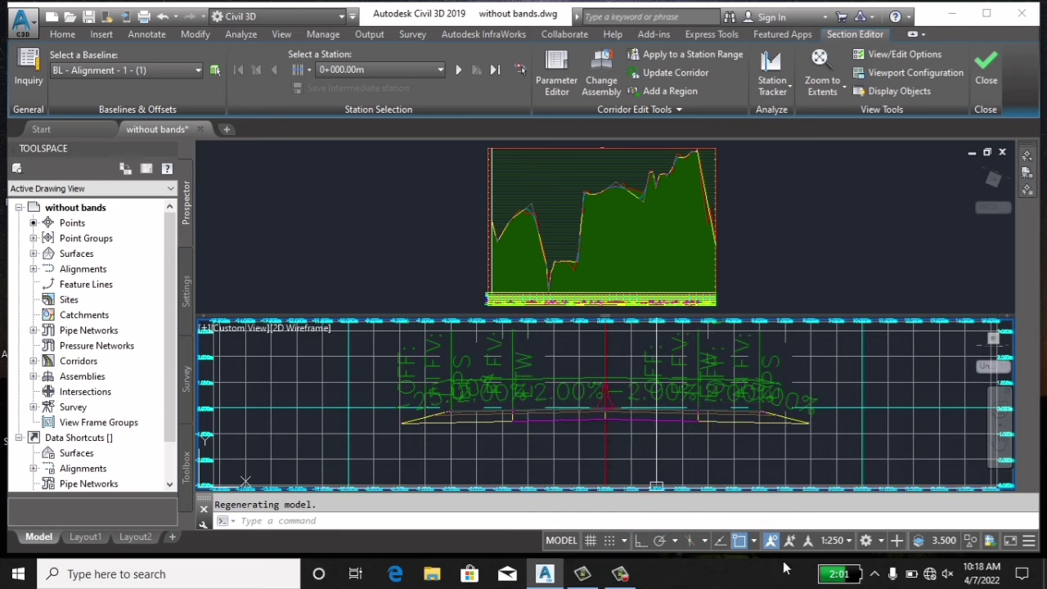
click(834, 540)
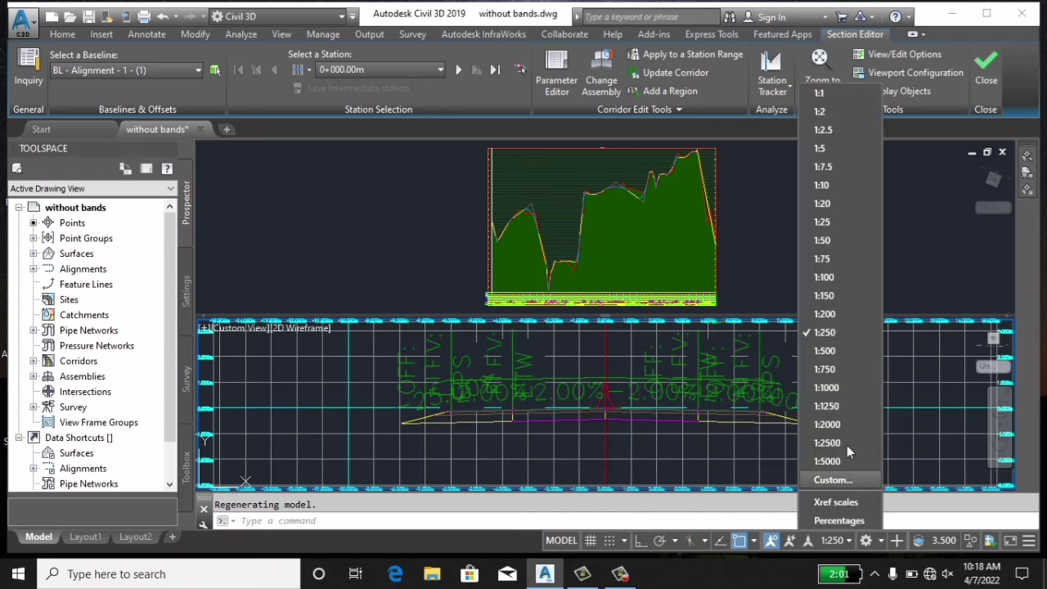
click(826, 305)
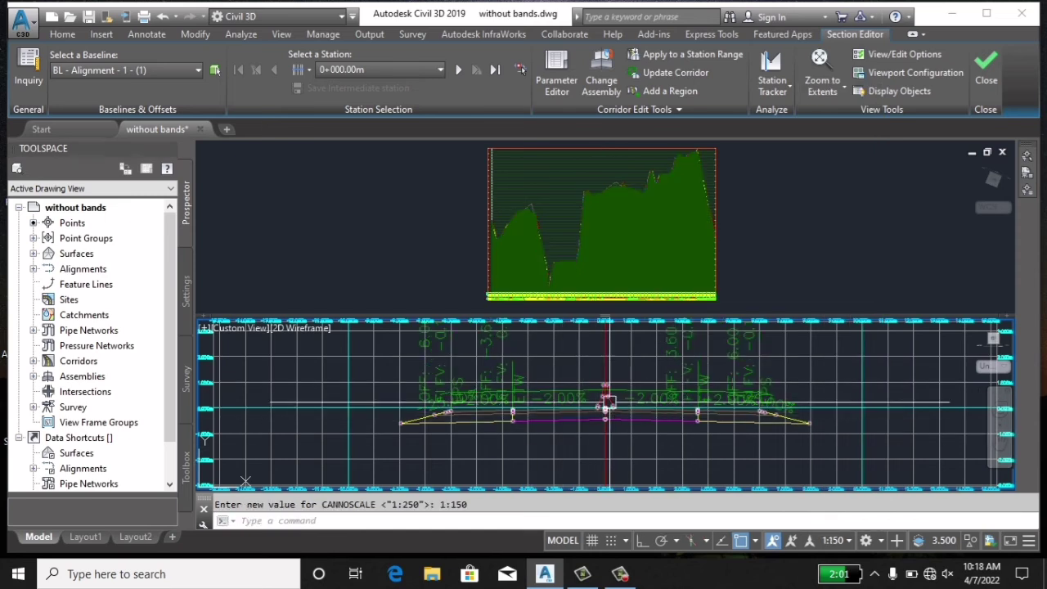
click(448, 411)
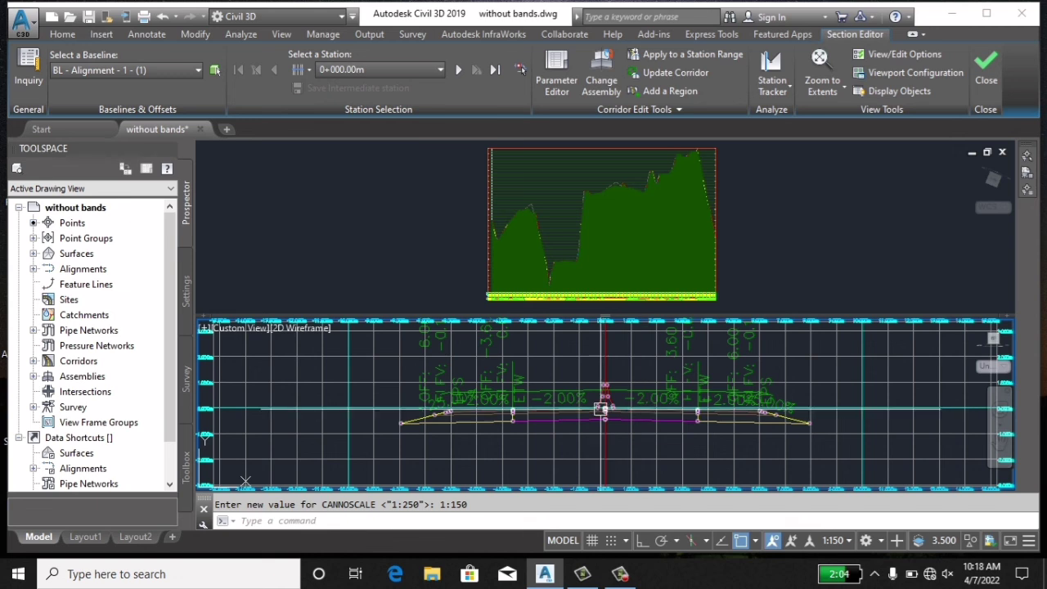
key(Escape)
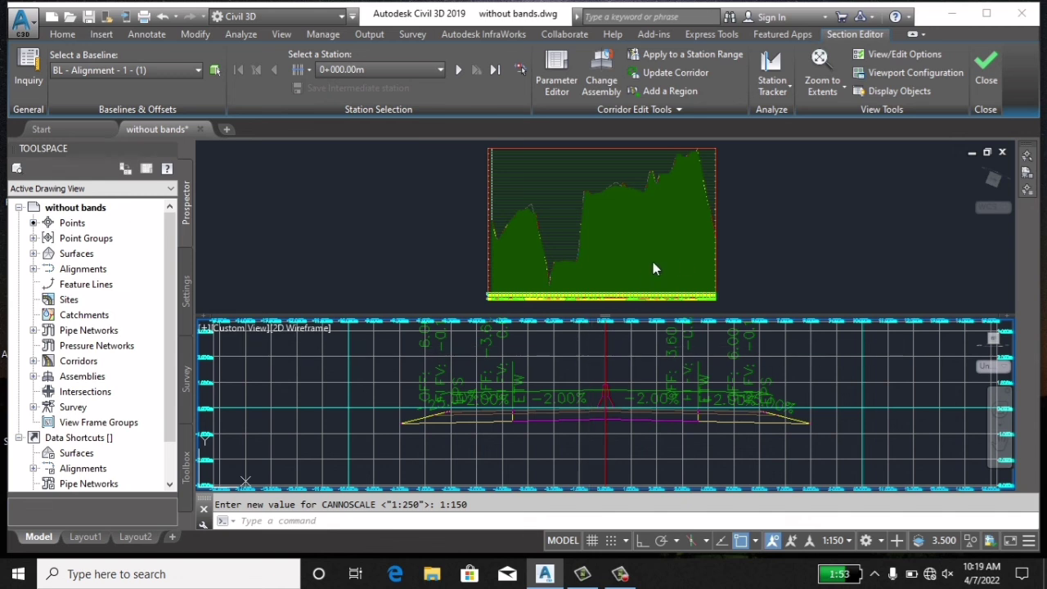
Move the Section Editor to station 1+143.10m.
click(420, 70)
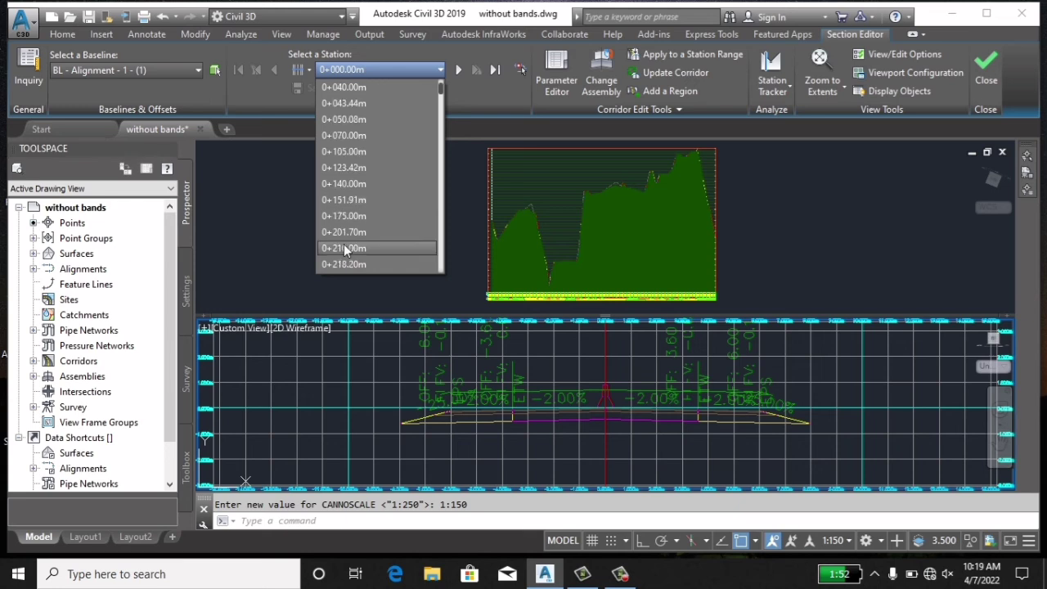
scroll(350, 208, down, 2)
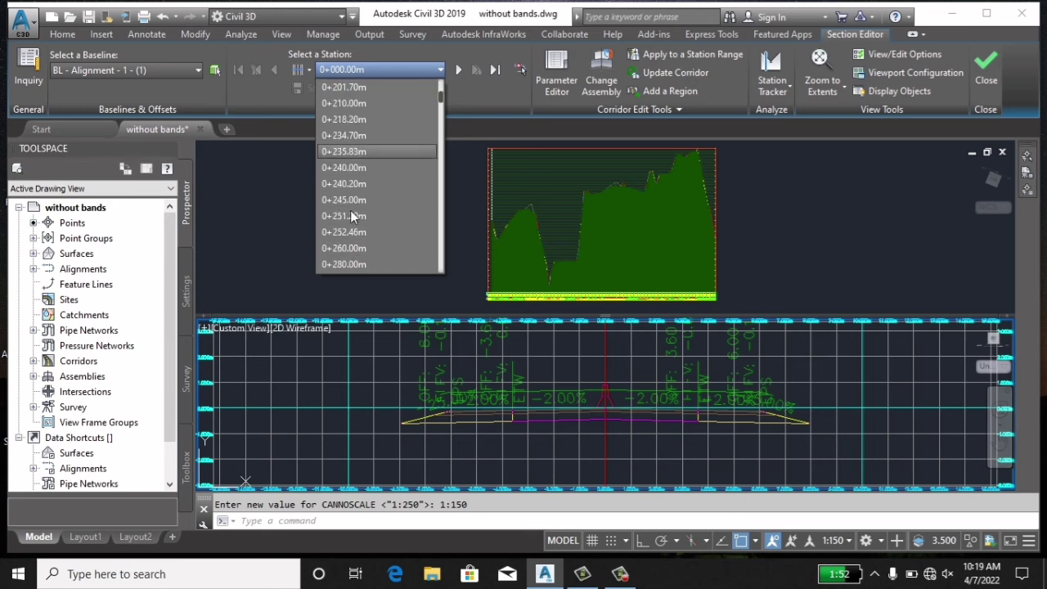
scroll(350, 210, down, 2)
scroll(350, 210, down, 2)
scroll(350, 211, down, 2)
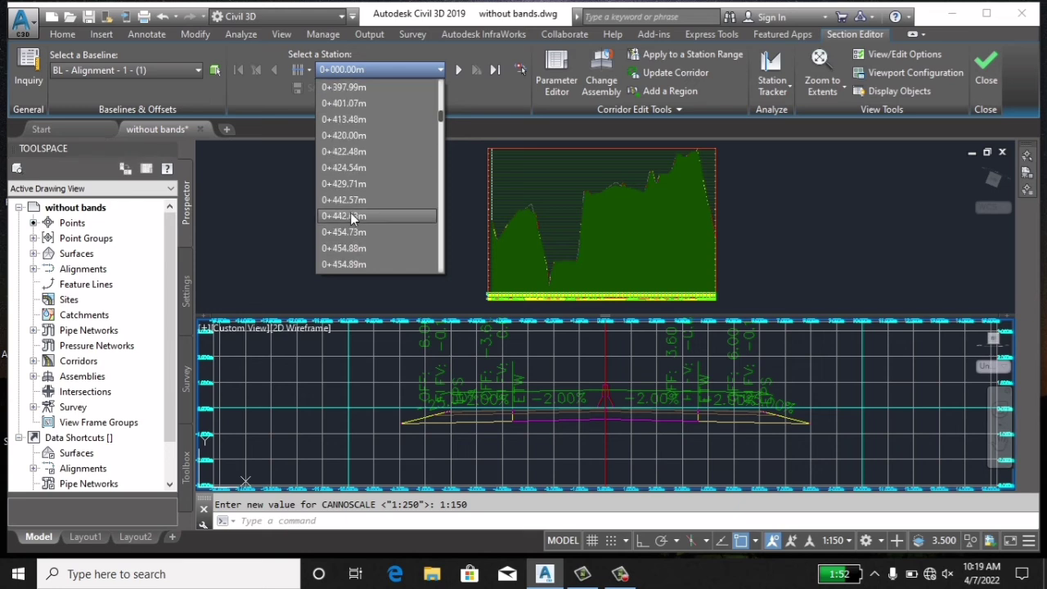
scroll(350, 212, down, 2)
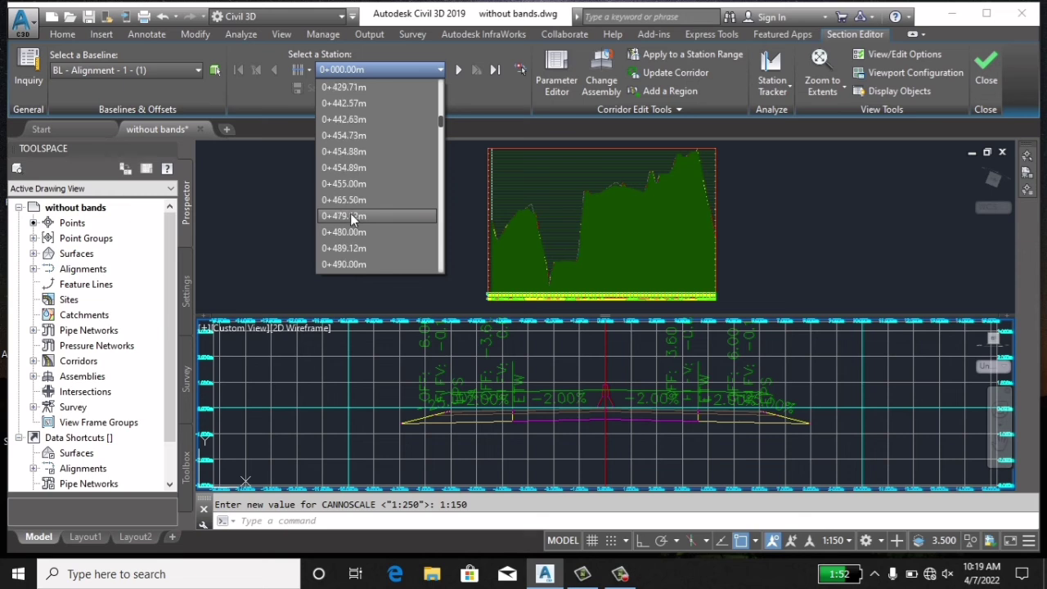
scroll(357, 225, down, 2)
scroll(362, 234, down, 2)
scroll(364, 235, down, 2)
scroll(367, 232, down, 2)
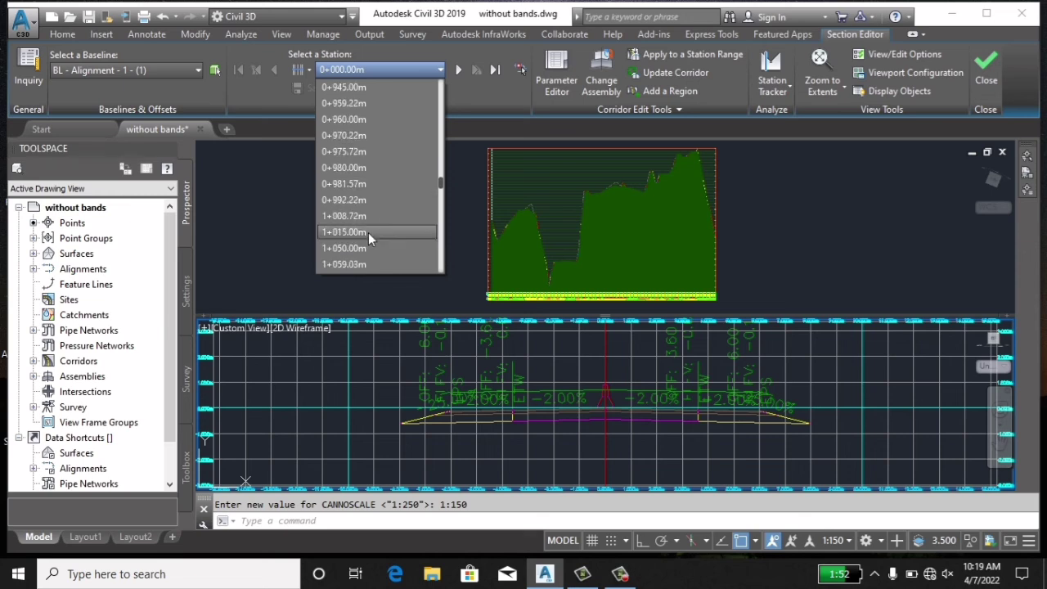
scroll(368, 232, down, 2)
scroll(368, 231, down, 2)
scroll(342, 224, up, 1)
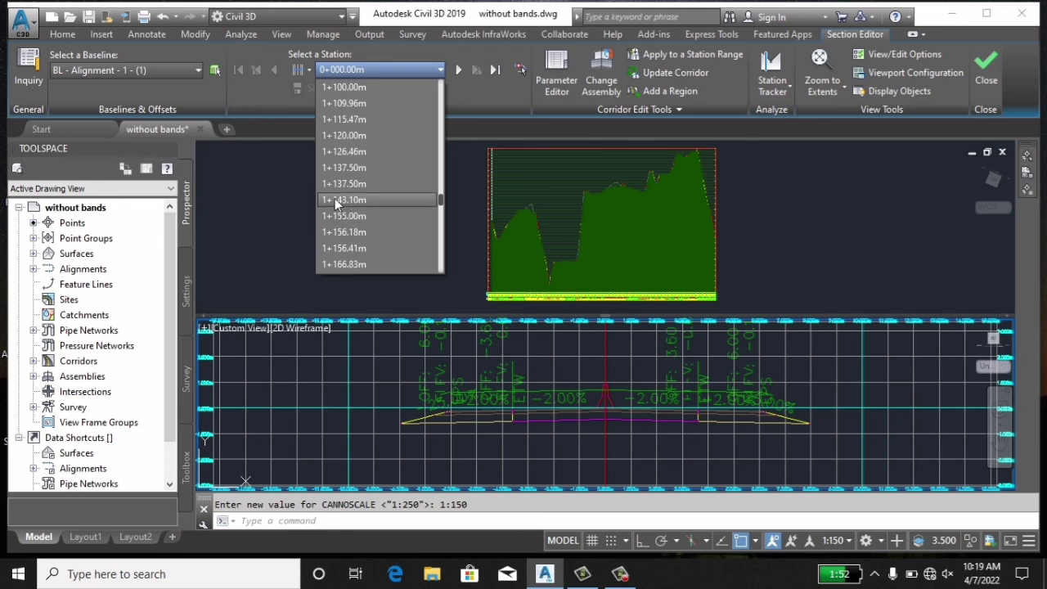
click(350, 200)
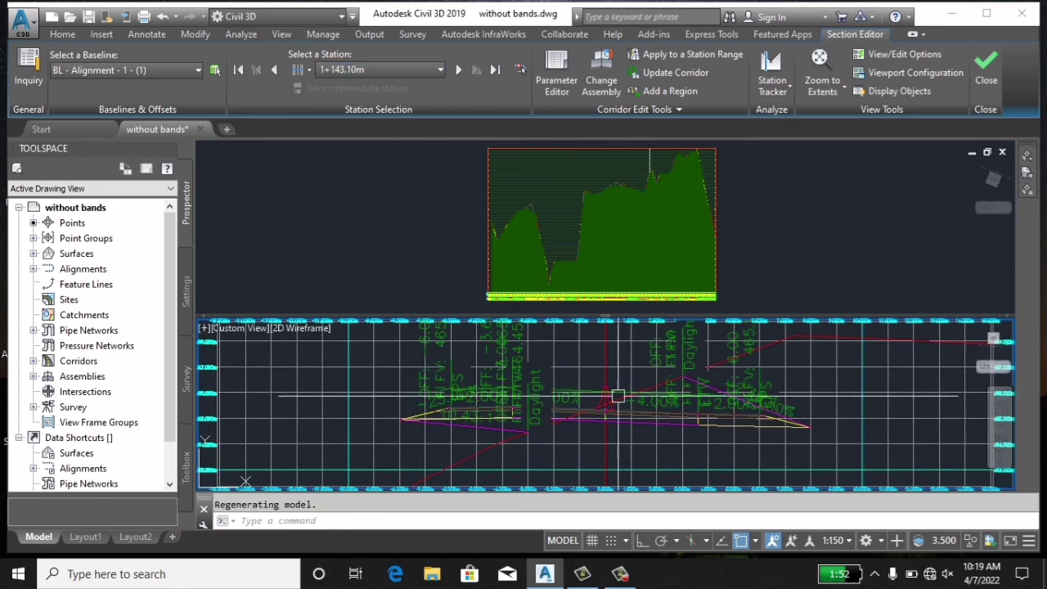
Set the annotation scale to 1:100 and zoom in and out on the cross section.
click(843, 541)
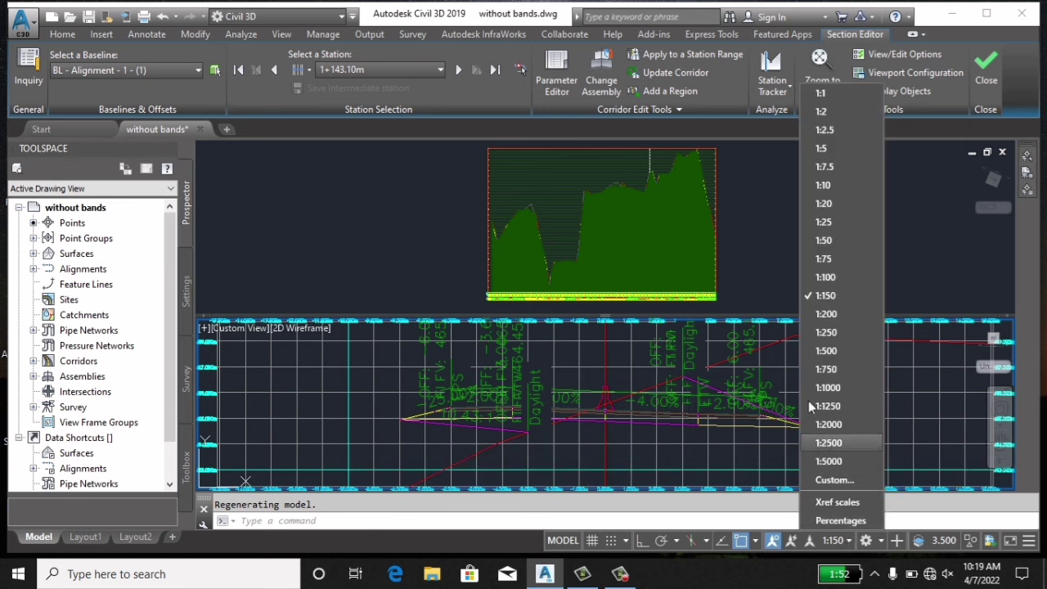
click(826, 278)
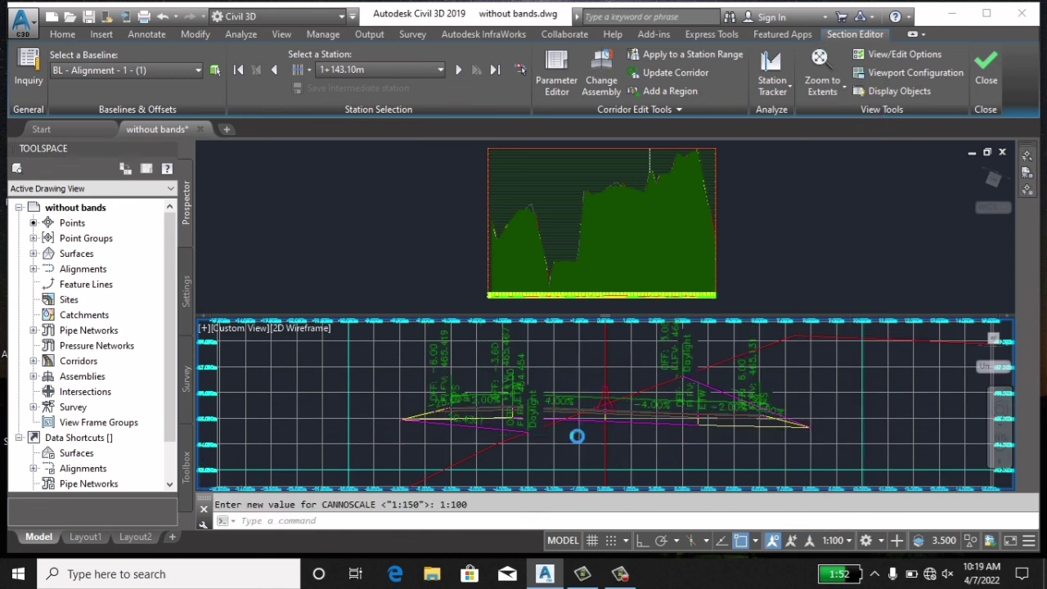
scroll(576, 436, up, 4)
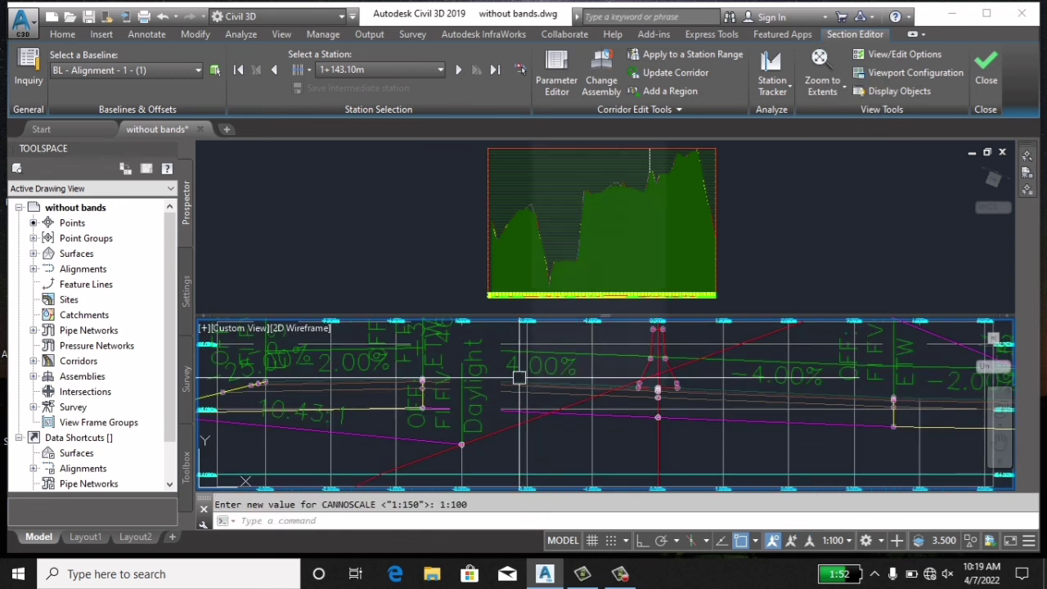
scroll(641, 422, down, 5)
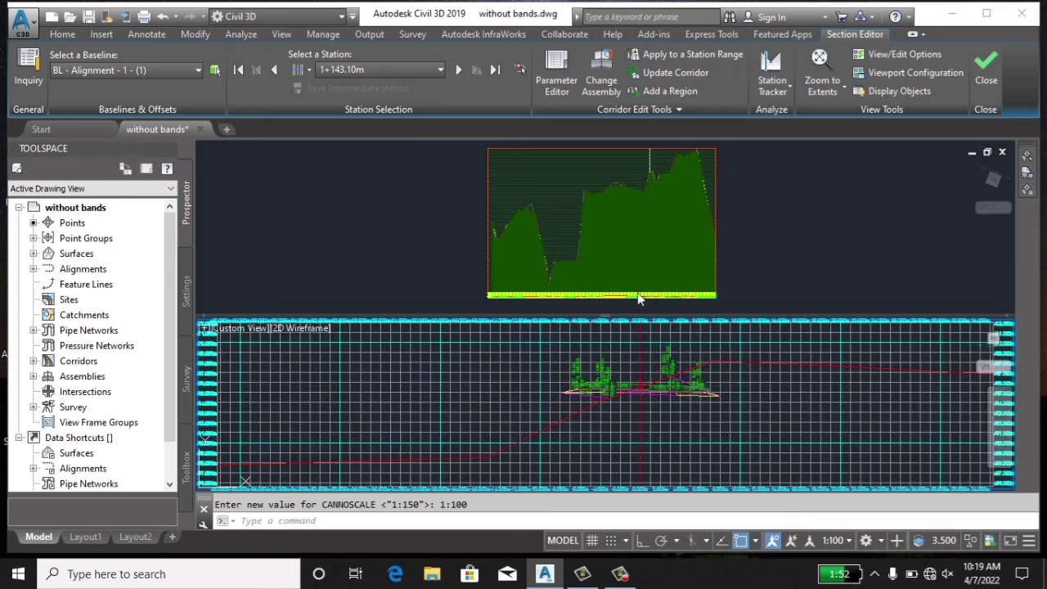
Close the Section Editor and frame the surface, corridor and profile view in plan.
click(985, 82)
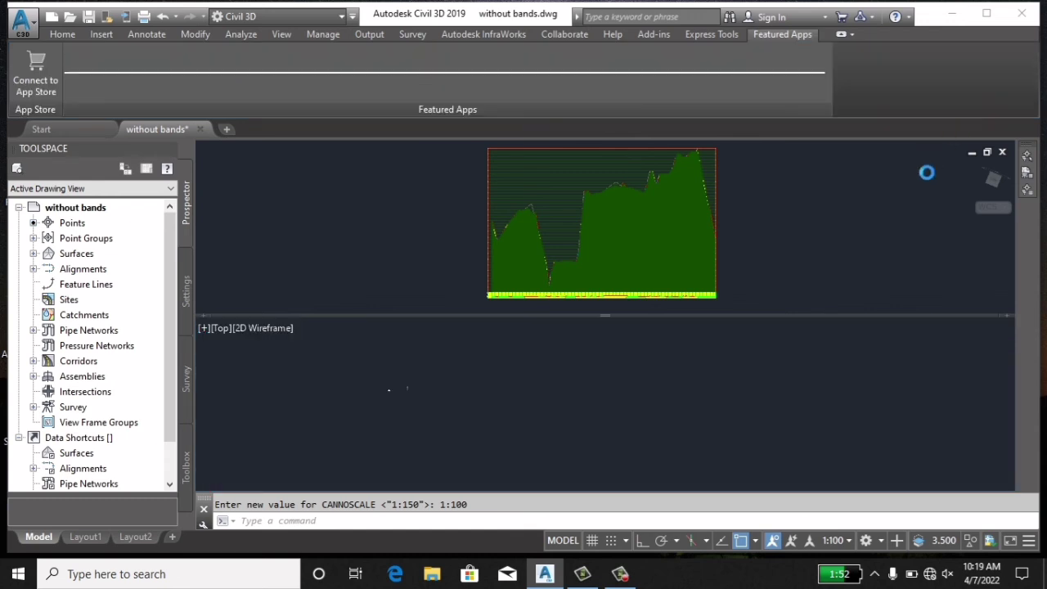
scroll(668, 374, down, 3)
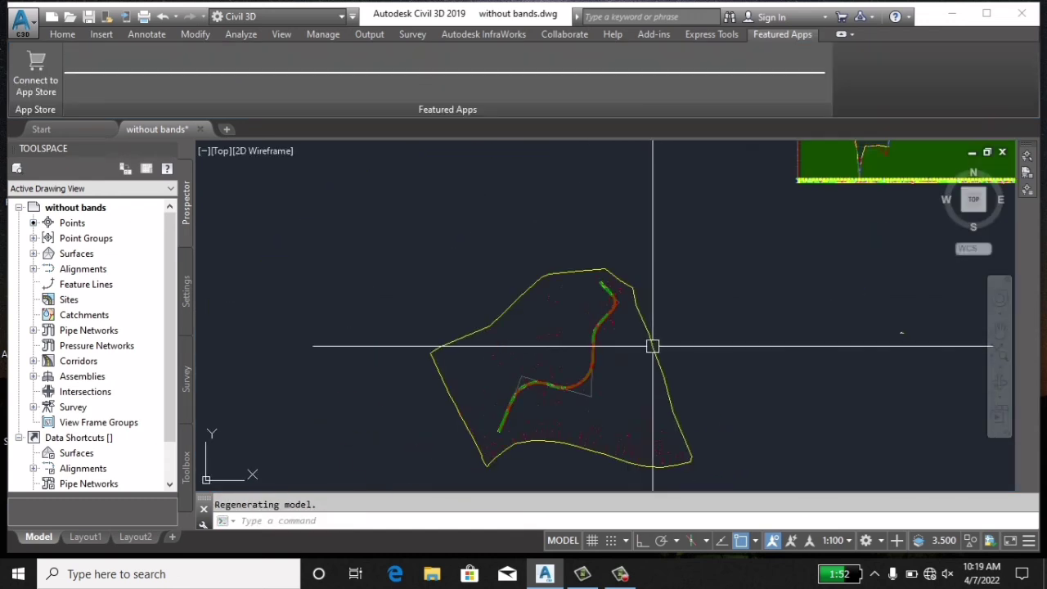
scroll(729, 334, down, 3)
mouse_move(729, 333)
middle_down()
mouse_move(649, 364)
mouse_move(668, 381)
mouse_move(719, 330)
middle_up()
scroll(646, 366, up, 4)
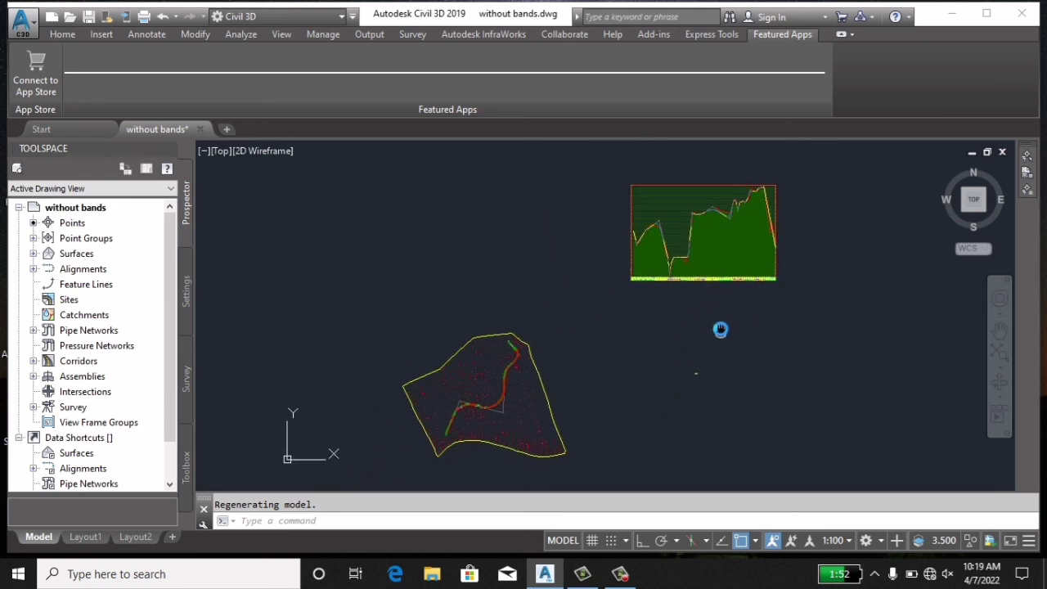
mouse_move(665, 355)
middle_down()
mouse_move(715, 326)
mouse_move(687, 343)
mouse_move(708, 318)
middle_up()
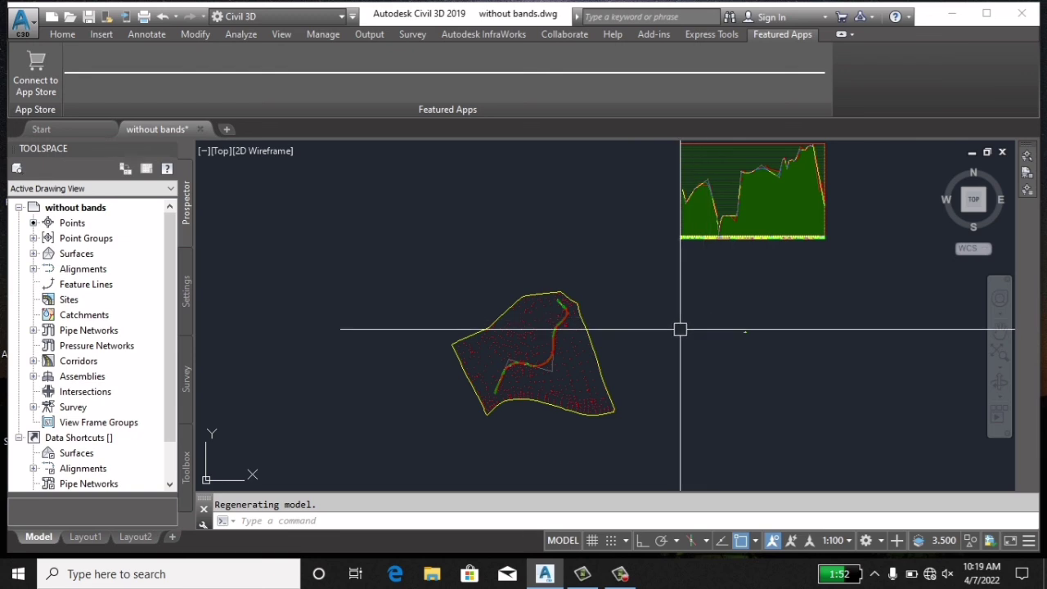